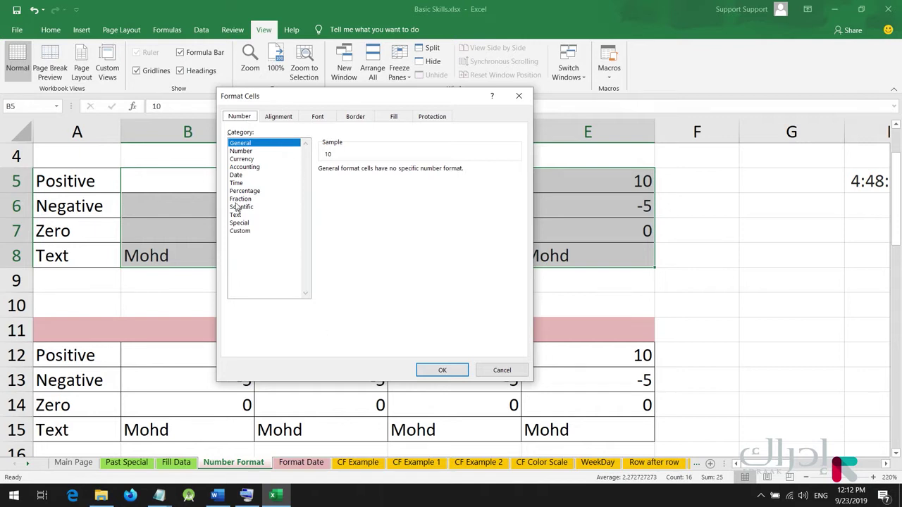
- Leave the cell formatting dialog without changes and enter the current date, 9/23/2019, in cell D2
{"action": "left_click", "coordinate": [255, 144]}
{"action": "key", "text": "Escape"}
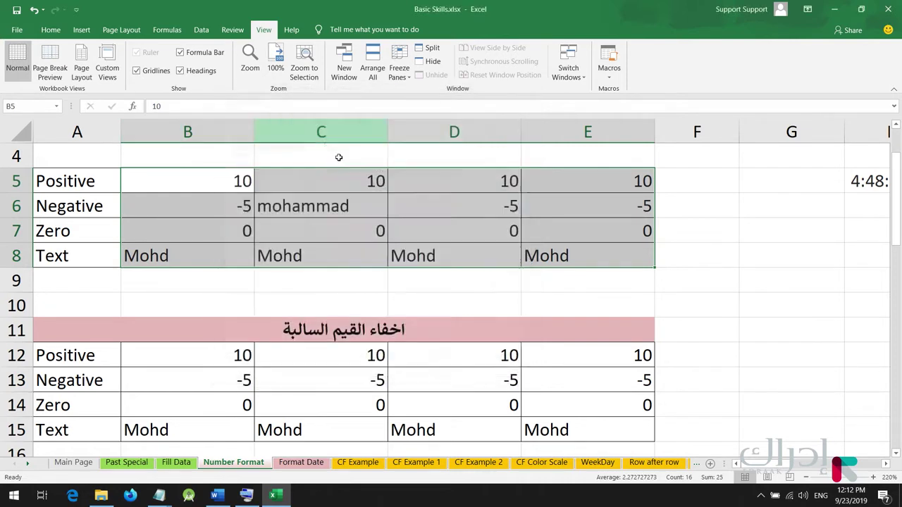
{"action": "scroll", "coordinate": [552, 241], "scroll_direction": "up", "scroll_amount": 1}
{"action": "left_click", "coordinate": [448, 177]}
{"action": "key", "text": "ctrl+semicolon"}
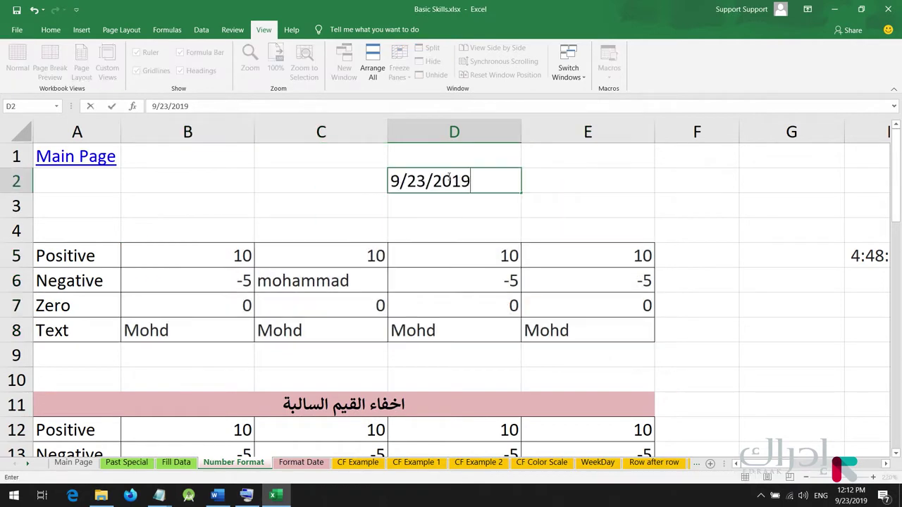
{"action": "key", "text": "Return"}
- Change the number format of the date in cell D2 to General
{"action": "left_click", "coordinate": [448, 178]}
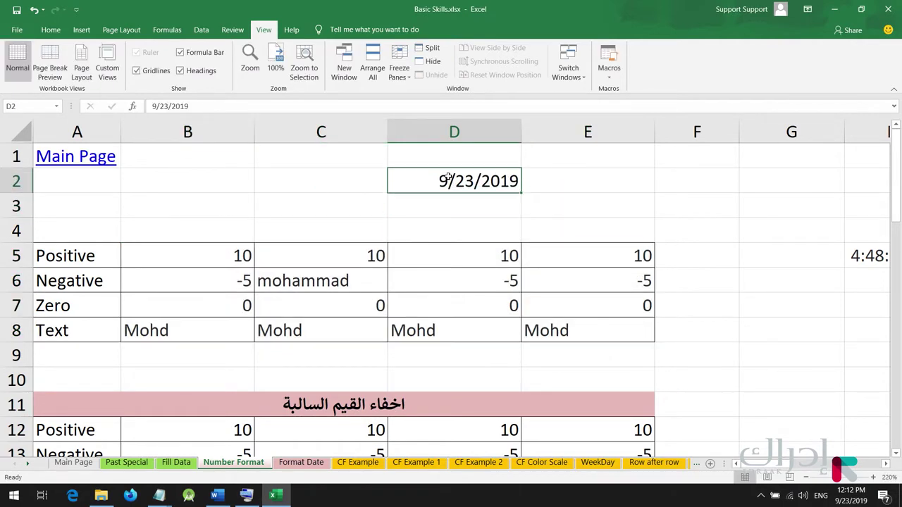
{"action": "key", "text": "ctrl+1"}
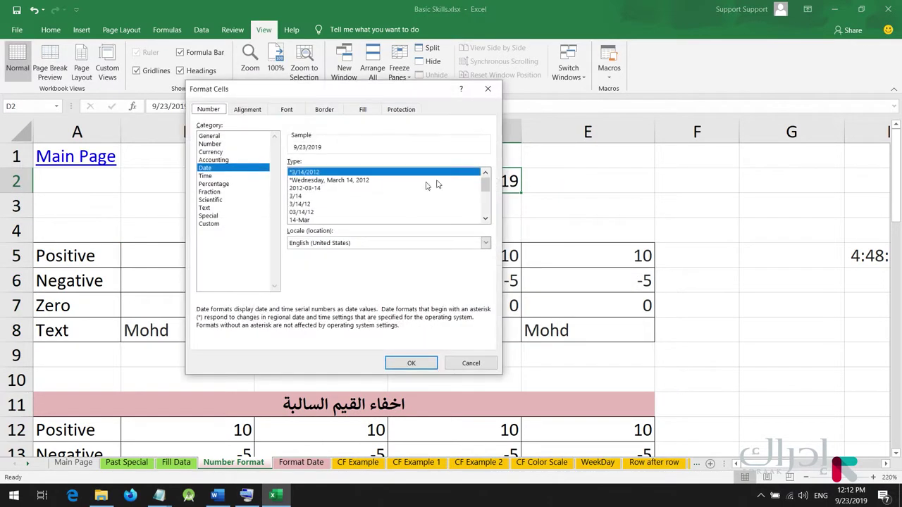
{"action": "left_click", "coordinate": [220, 136]}
{"action": "left_click", "coordinate": [412, 360]}
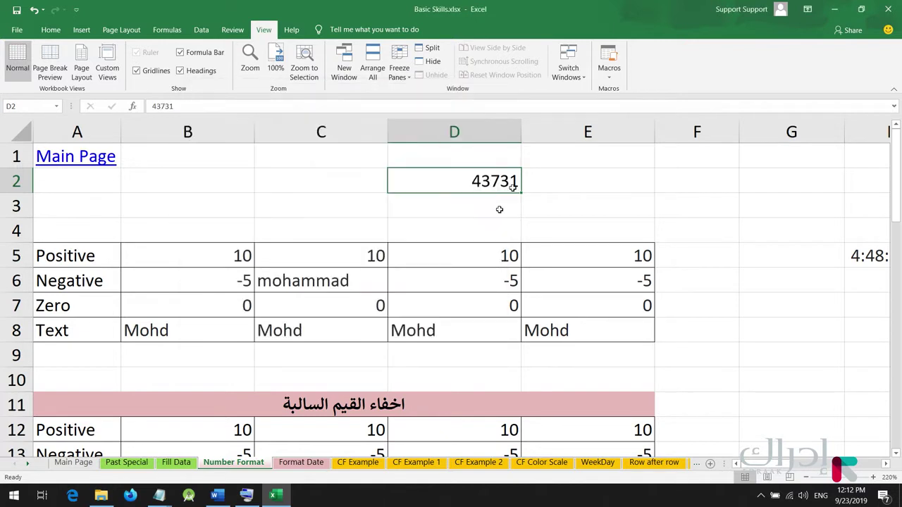
- Enter General in E2, the shortcut text Ctrl+Shift+~ in F2, and its format name General in G2
{"action": "left_click", "coordinate": [624, 171]}
{"action": "key", "text": "Right"}
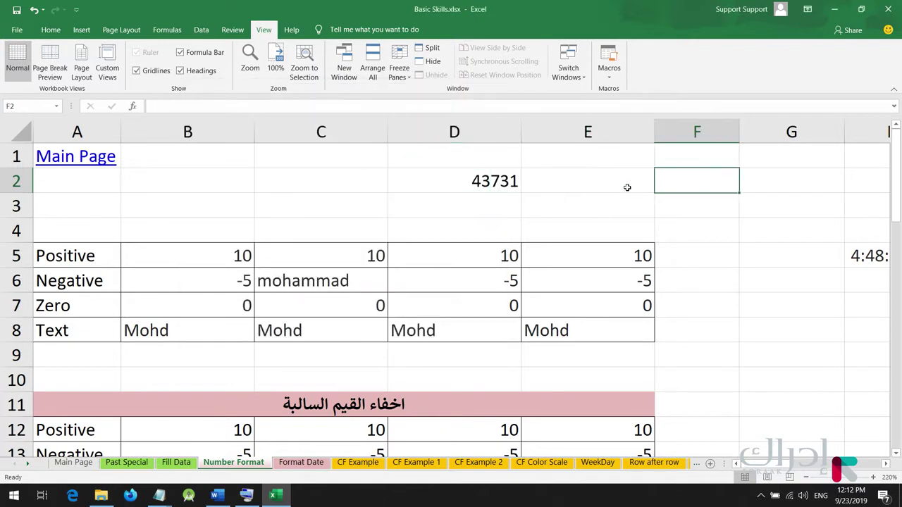
{"action": "left_click", "coordinate": [627, 187]}
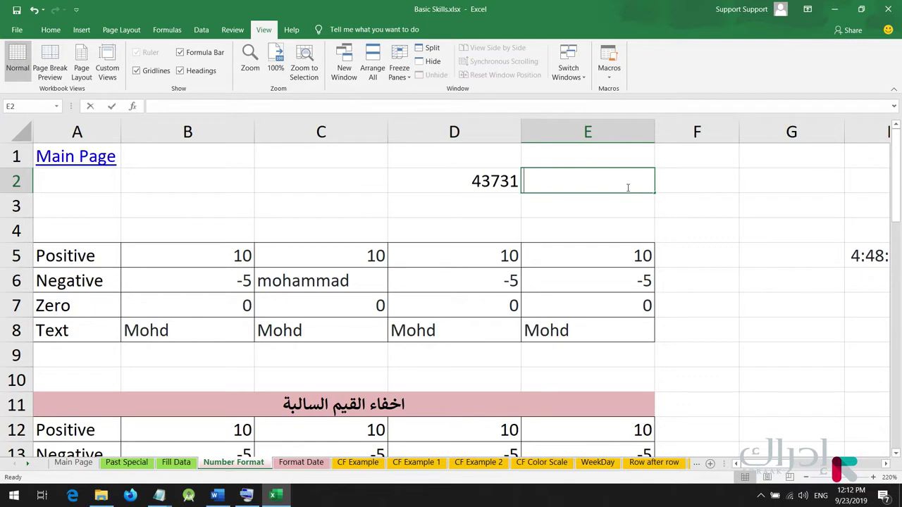
{"action": "type", "text": "General"}
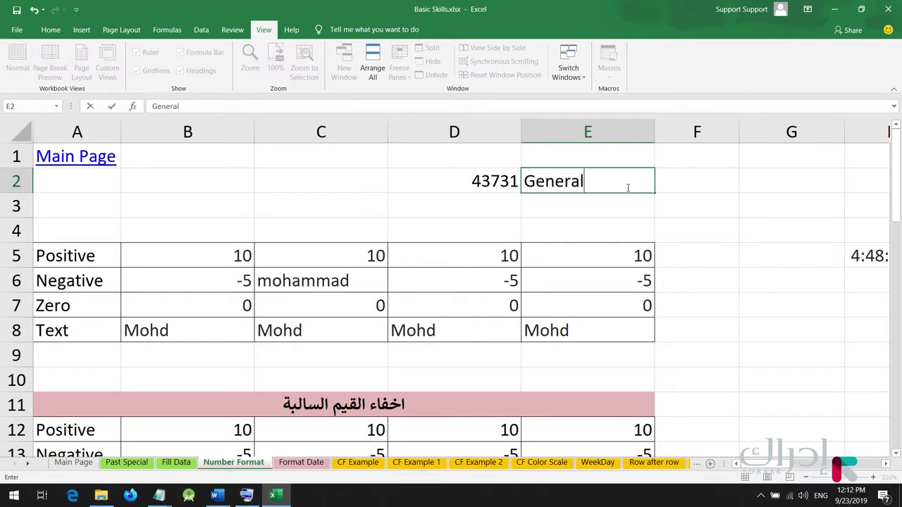
{"action": "key", "text": "Tab"}
{"action": "type", "text": "Ctrl"}
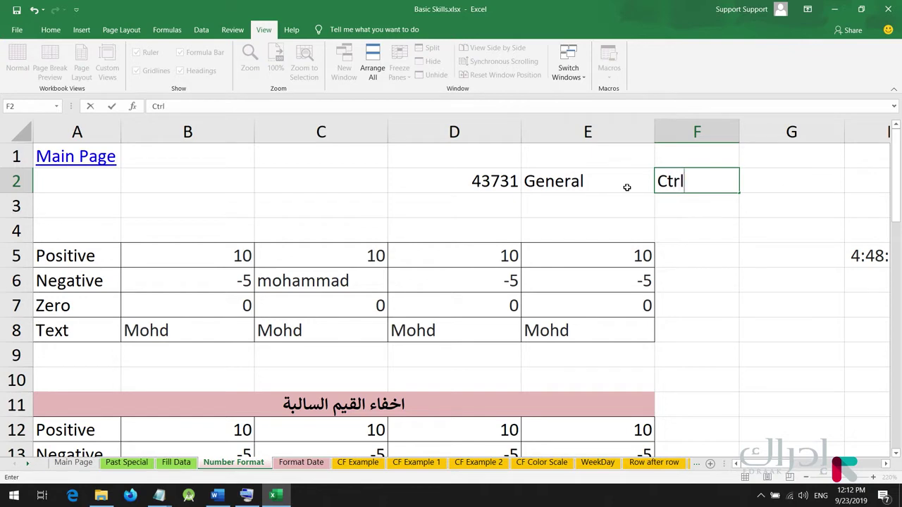
{"action": "type", "text": "+Shift"}
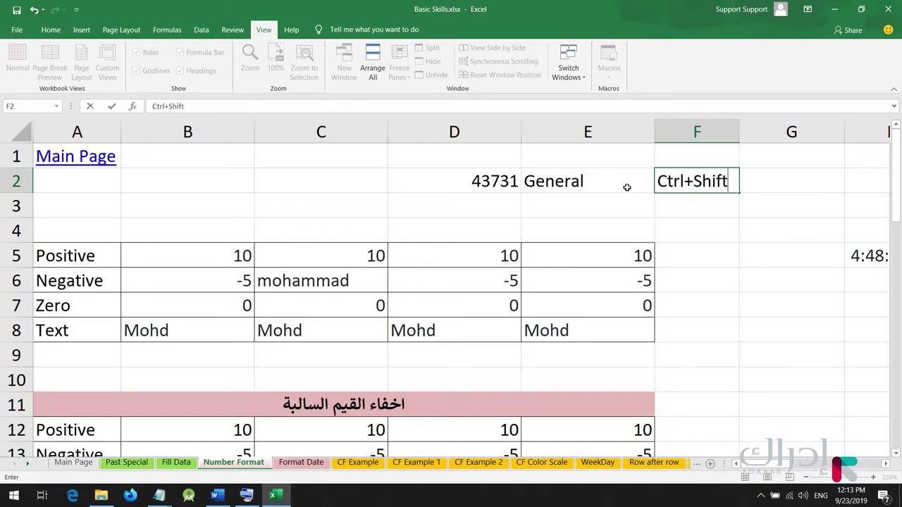
{"action": "type", "text": "+~"}
- Examine the Number category options in the cell formatting settings for D2 without applying them
{"action": "left_click", "coordinate": [493, 181]}
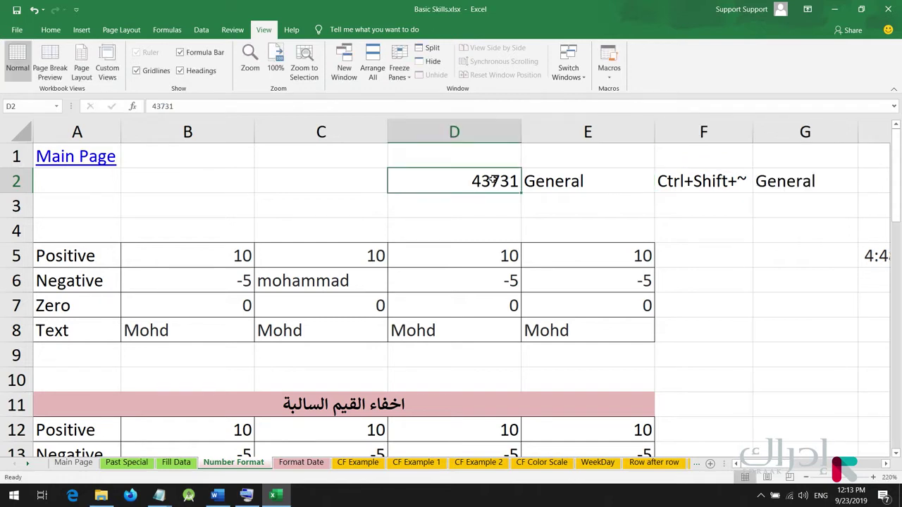
{"action": "key", "text": "ctrl+1"}
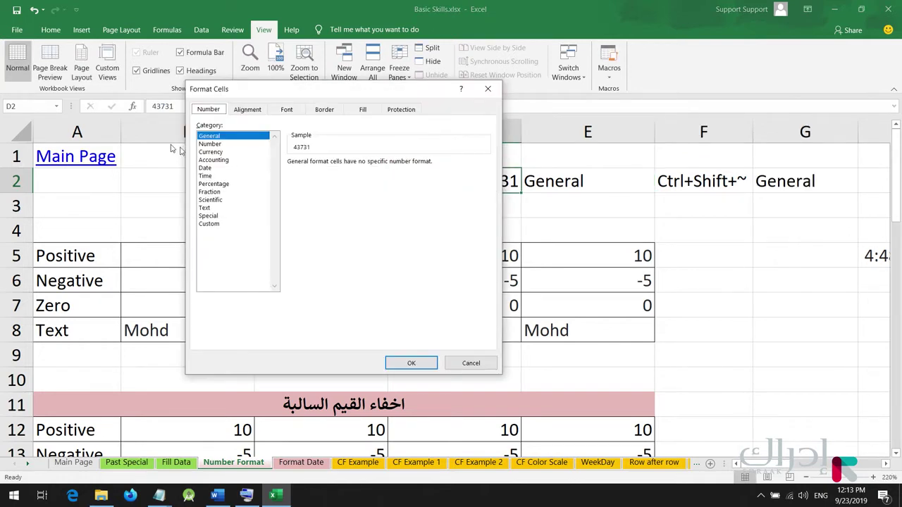
{"action": "left_click", "coordinate": [218, 144]}
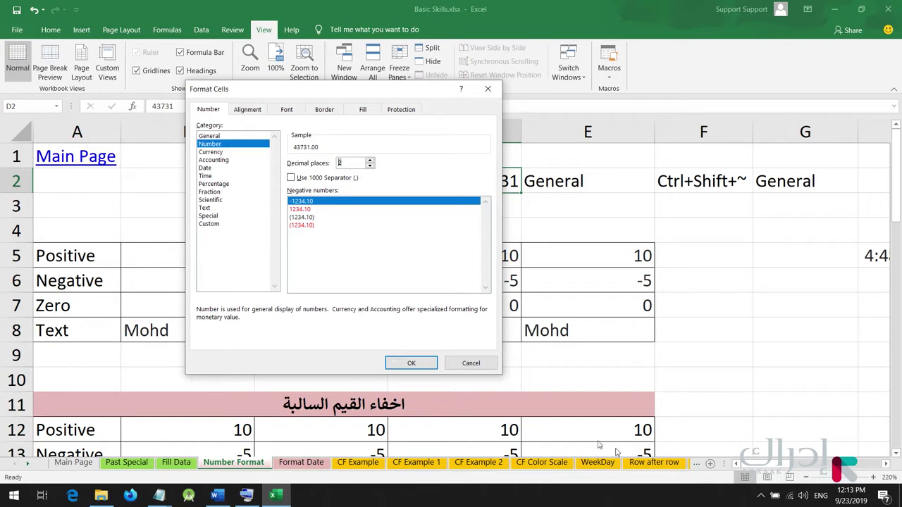
{"action": "left_click", "coordinate": [469, 364]}
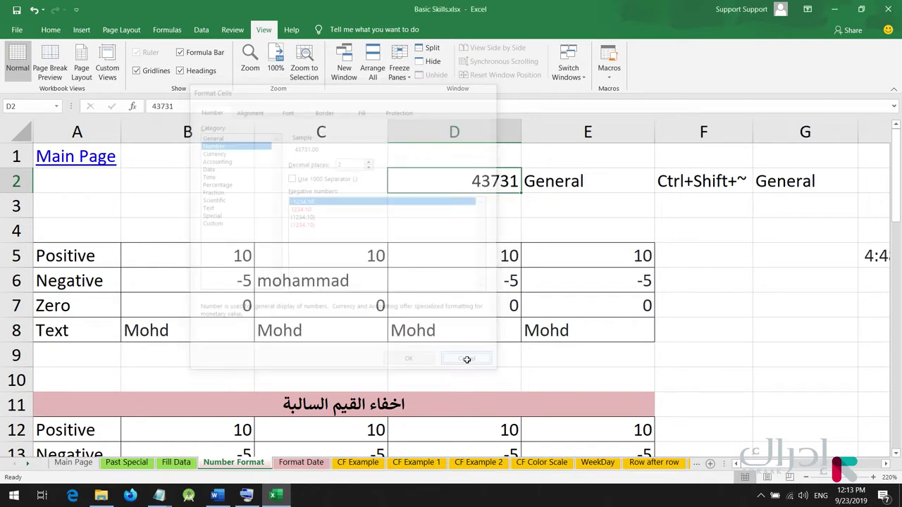
- Enter the shortcut text ctrl+Shift+! in F3 and its format name Number in G3
{"action": "left_click", "coordinate": [717, 213]}
{"action": "type", "text": "ctrl"}
{"action": "key", "text": "BackSpace"}
{"action": "key", "text": "BackSpace"}
{"action": "type", "text": "l+Shift+"}
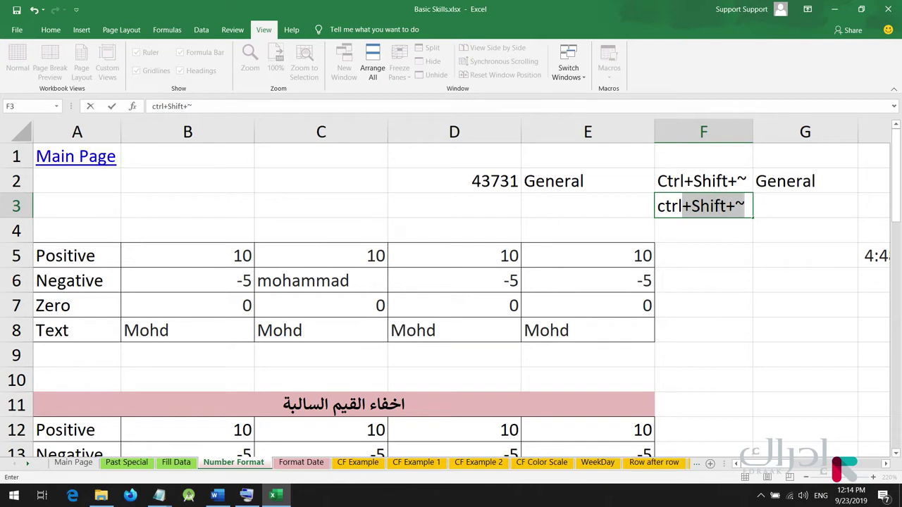
{"action": "key", "text": "F2"}
{"action": "key", "text": "BackSpace"}
{"action": "type", "text": "!"}
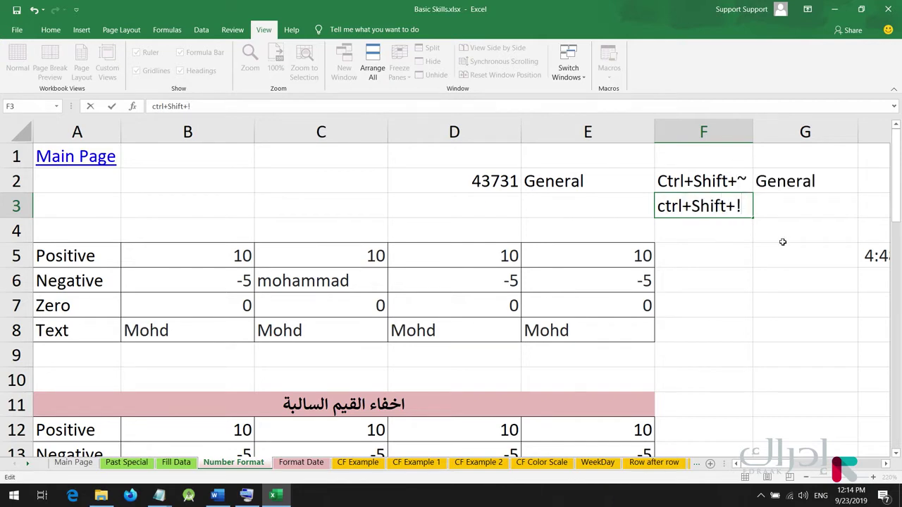
{"action": "key", "text": "Return"}
{"action": "left_click", "coordinate": [780, 203]}
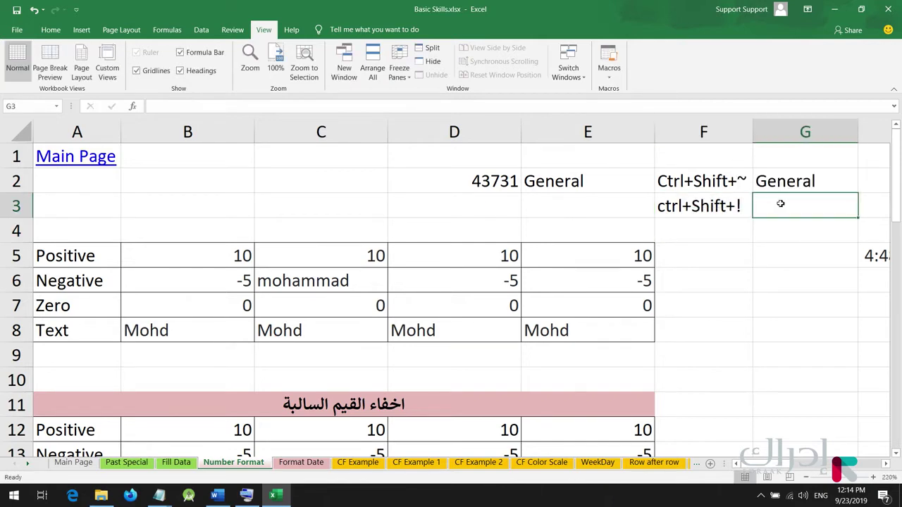
{"action": "type", "text": "Number"}
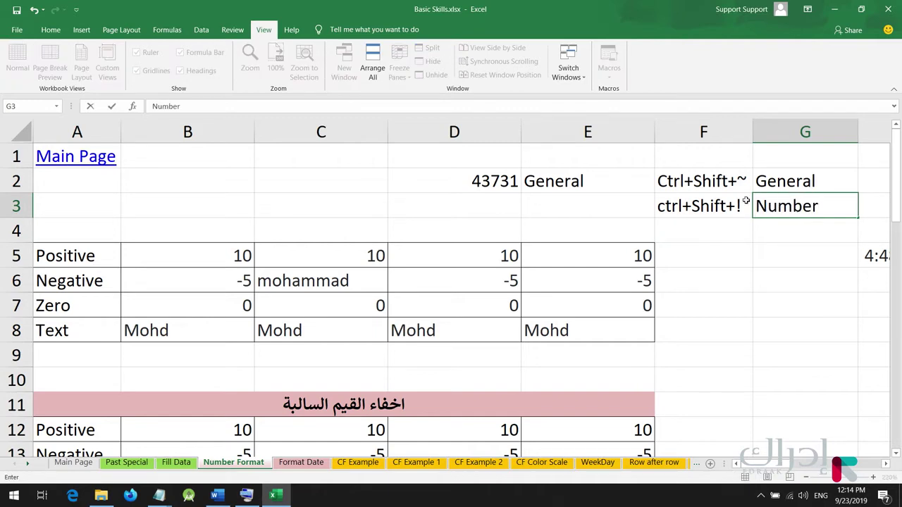
- Apply the Number format with thousands separator and two decimals to cell D2
{"action": "left_click", "coordinate": [459, 180]}
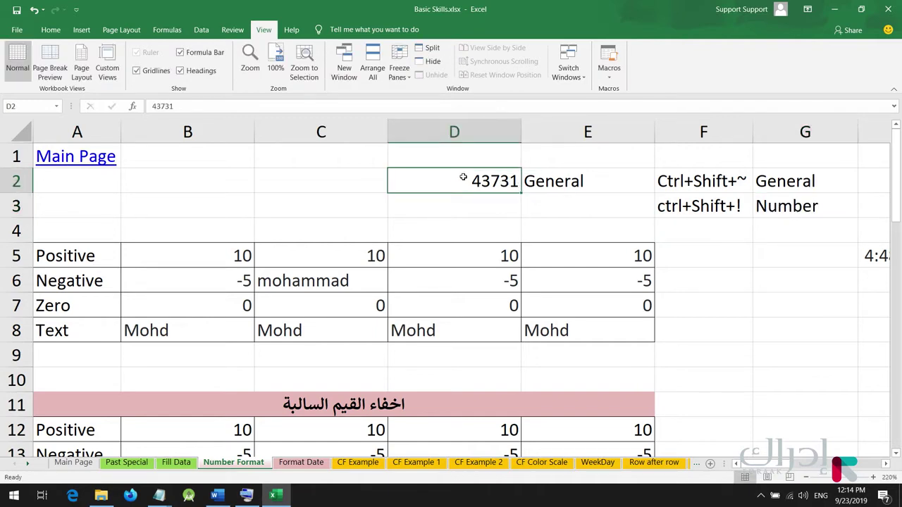
{"action": "key", "text": "ctrl+shift+1"}
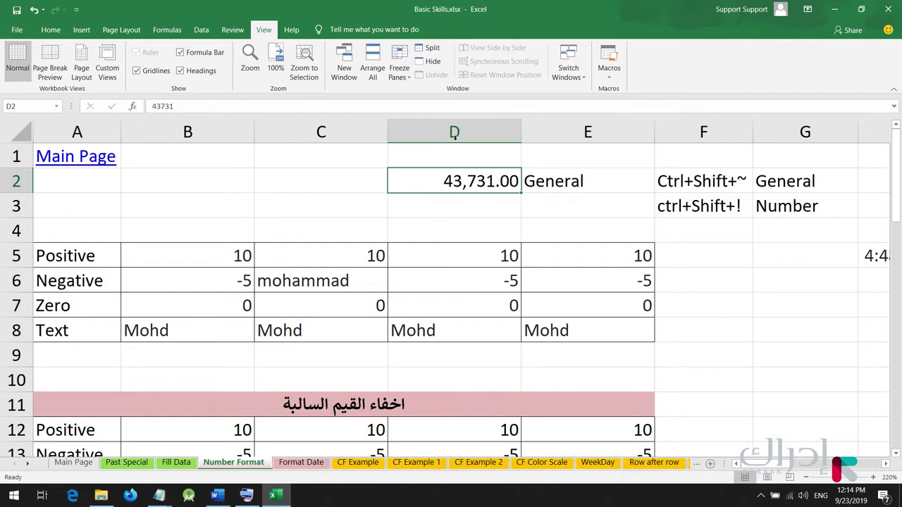
{"action": "left_click", "coordinate": [487, 207]}
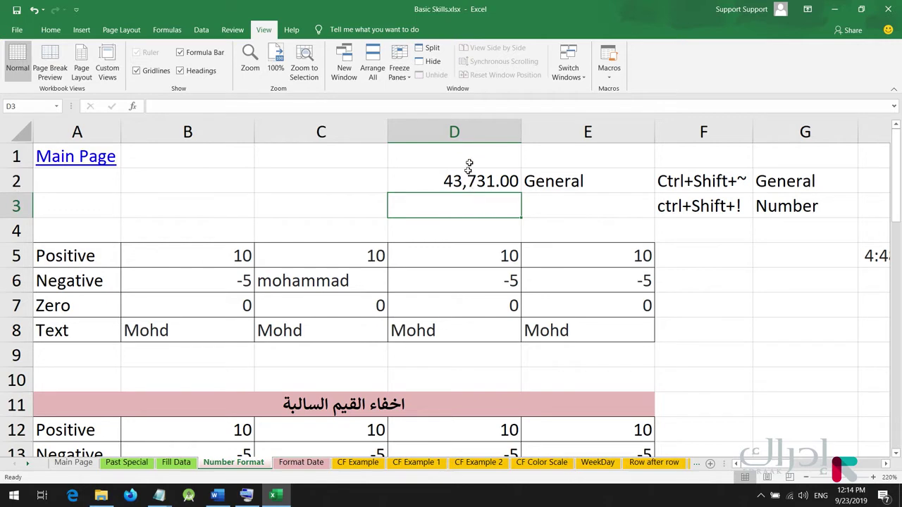
- Apply the h:mm AM/PM time format to D2 and examine the Time category in its formatting settings
{"action": "left_click", "coordinate": [479, 179]}
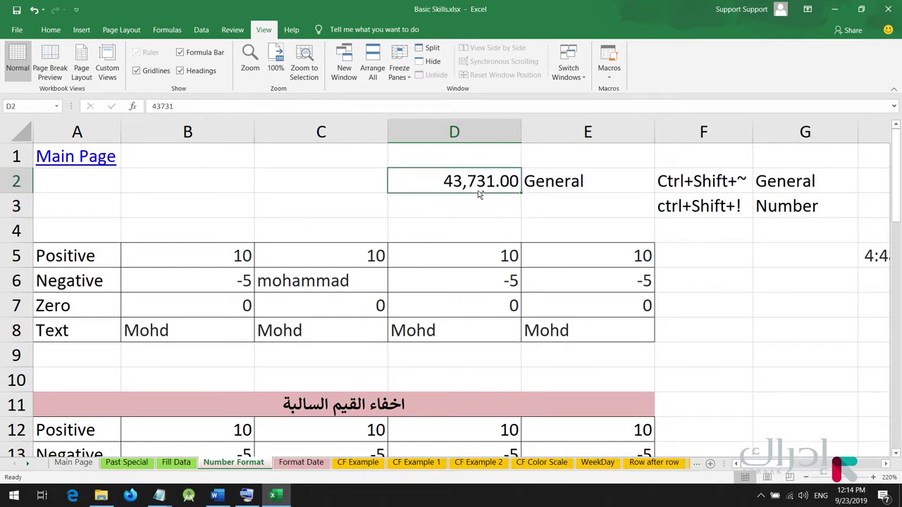
{"action": "key", "text": "ctrl+shift+2"}
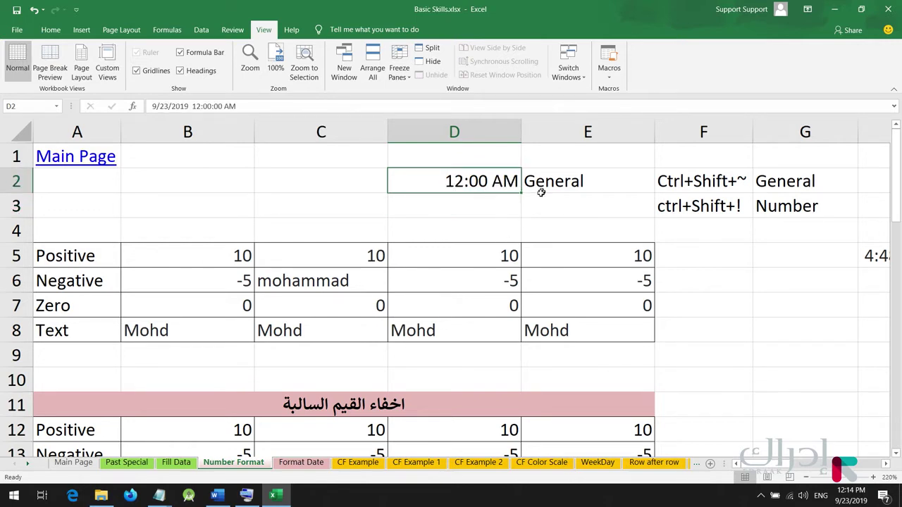
{"action": "key", "text": "ctrl+1"}
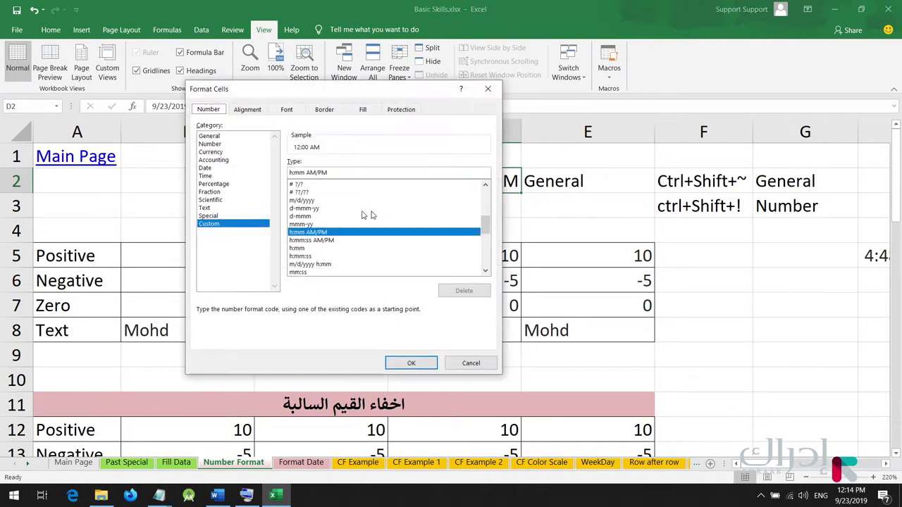
{"action": "left_click", "coordinate": [262, 176]}
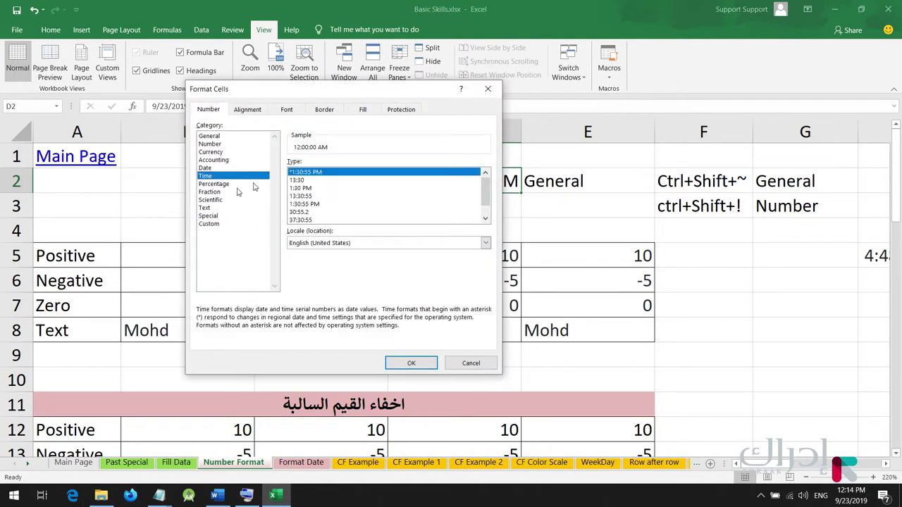
{"action": "left_click", "coordinate": [469, 363]}
- Enter the shortcut text ctrl+shift+@ in F4 and its format name Time in G4
{"action": "left_click", "coordinate": [685, 234]}
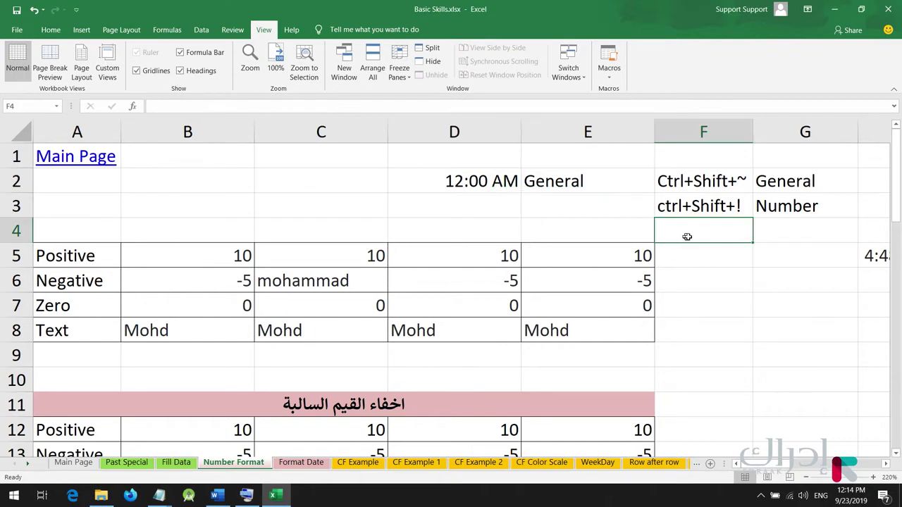
{"action": "type", "text": "ctrl"}
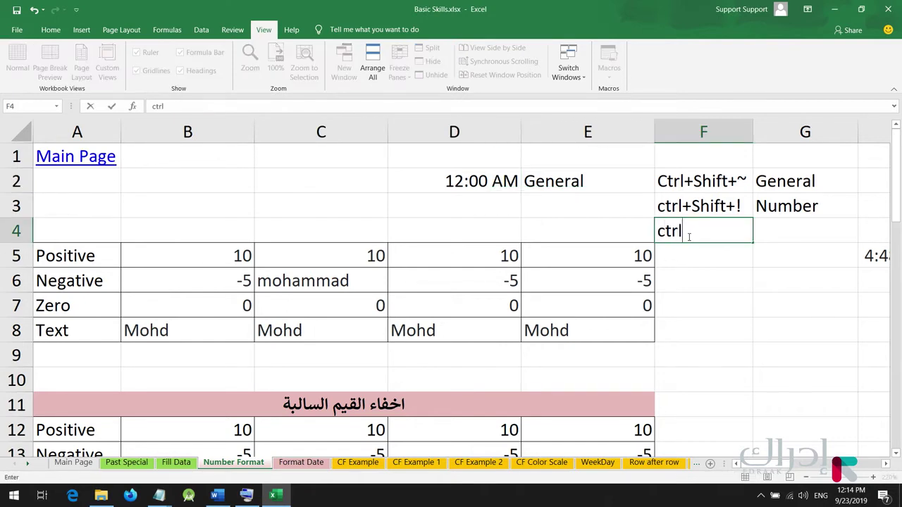
{"action": "type", "text": "9"}
{"action": "key", "text": "BackSpace"}
{"action": "type", "text": "+shift+@"}
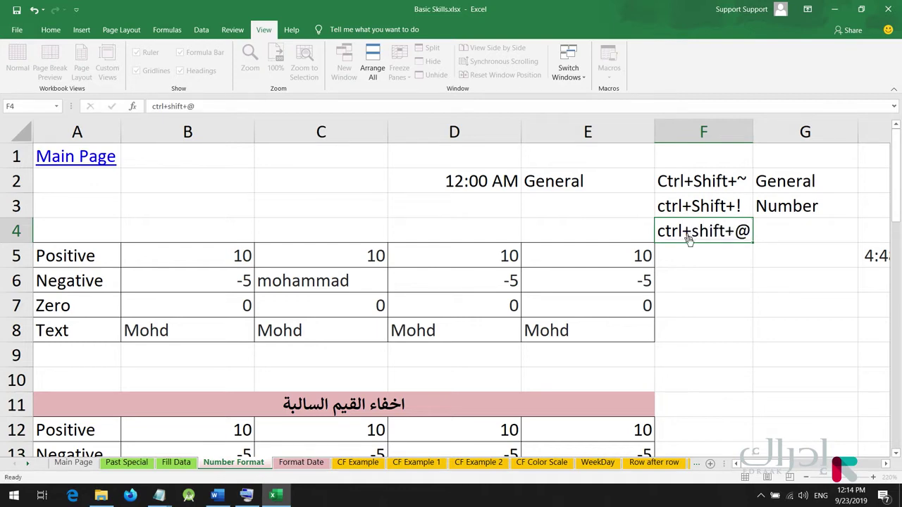
{"action": "key", "text": "Return"}
{"action": "left_click", "coordinate": [822, 232]}
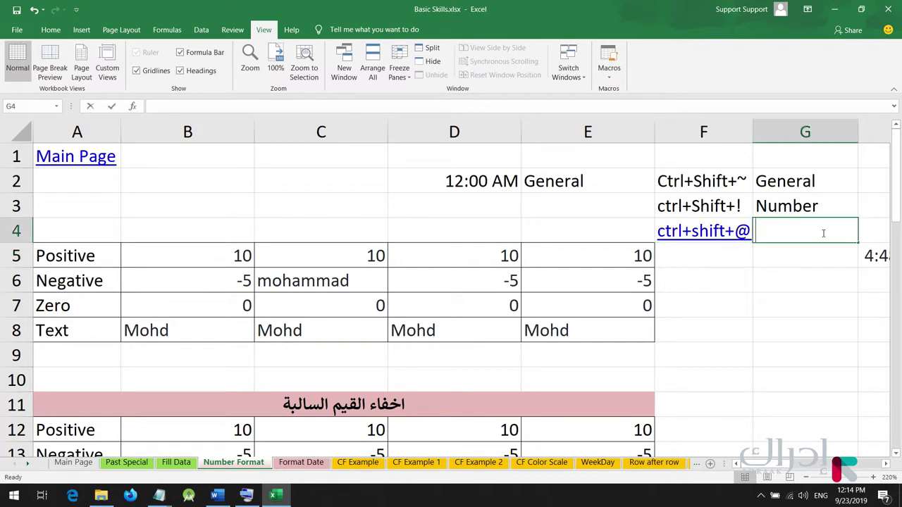
{"action": "type", "text": "Time"}
{"action": "key", "text": "Return"}
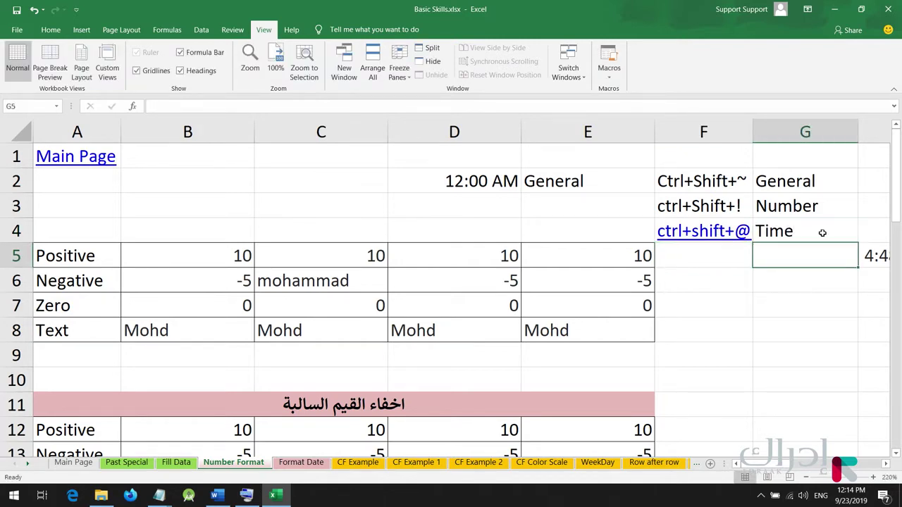
- Enter the shortcut text ctrl+shift+# in F5 and its format name Date in G5
{"action": "key", "text": "Left"}
{"action": "type", "text": "ctrl+shift+#"}
{"action": "key", "text": "Tab"}
{"action": "type", "text": "Date"}
{"action": "key", "text": "Return"}
- Enter the shortcut text ctrl+shift+$ in F6 and its format name Currency in G6
{"action": "type", "text": "ctrl+shift+"}
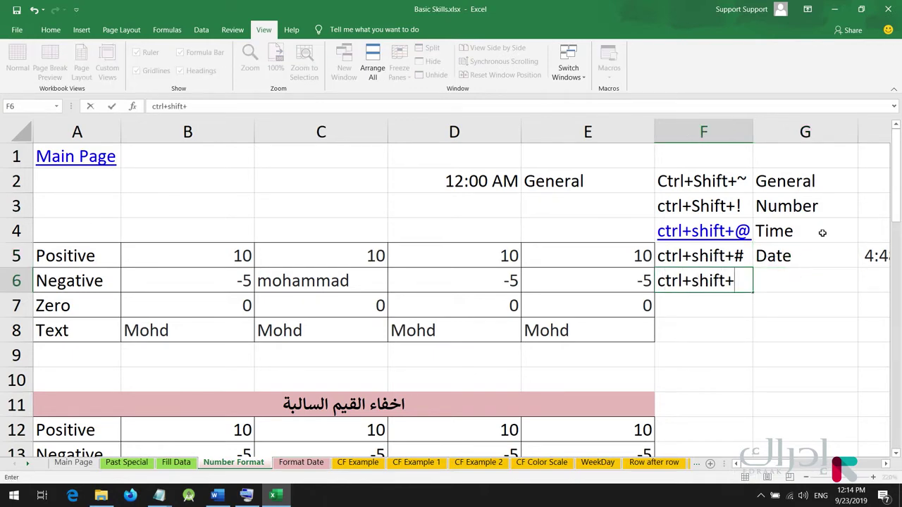
{"action": "type", "text": "$"}
{"action": "key", "text": "Tab"}
{"action": "type", "text": "Curr"}
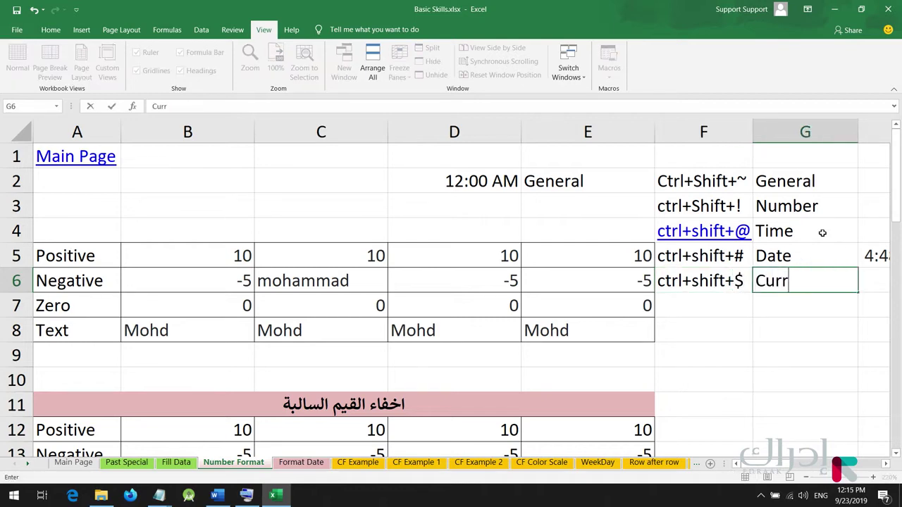
{"action": "type", "text": "ency"}
{"action": "key", "text": "Return"}
- Enter the shortcut text ctrl+shift+% in F7 and its format name Percentage in G7
{"action": "type", "text": "ct"}
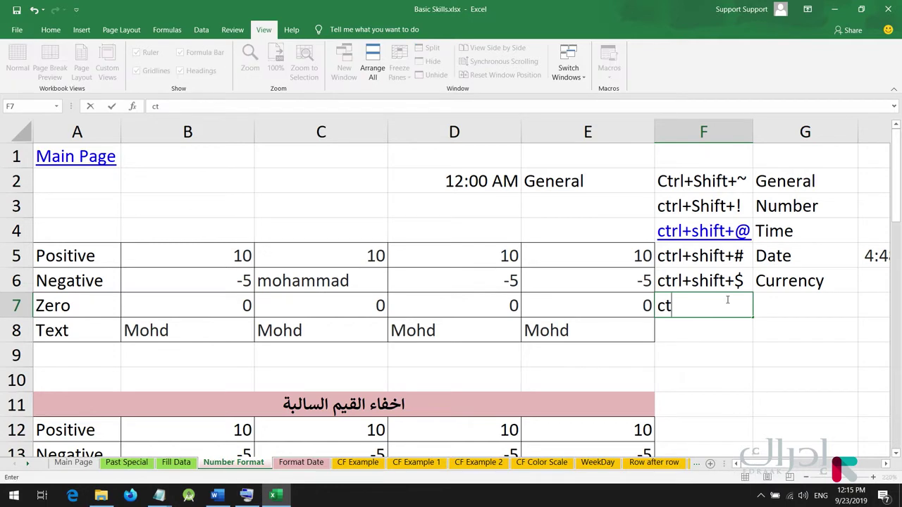
{"action": "type", "text": "rl+shift+%"}
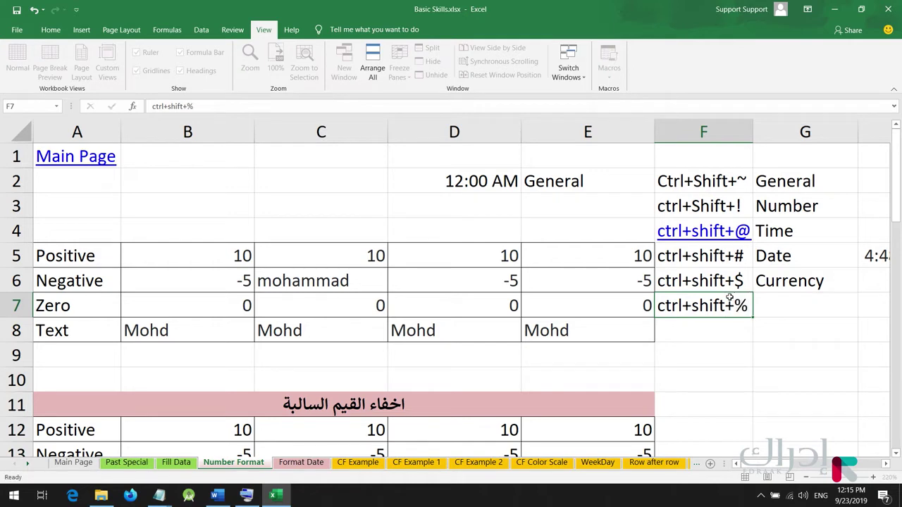
{"action": "key", "text": "Tab"}
{"action": "type", "text": "Percentage"}
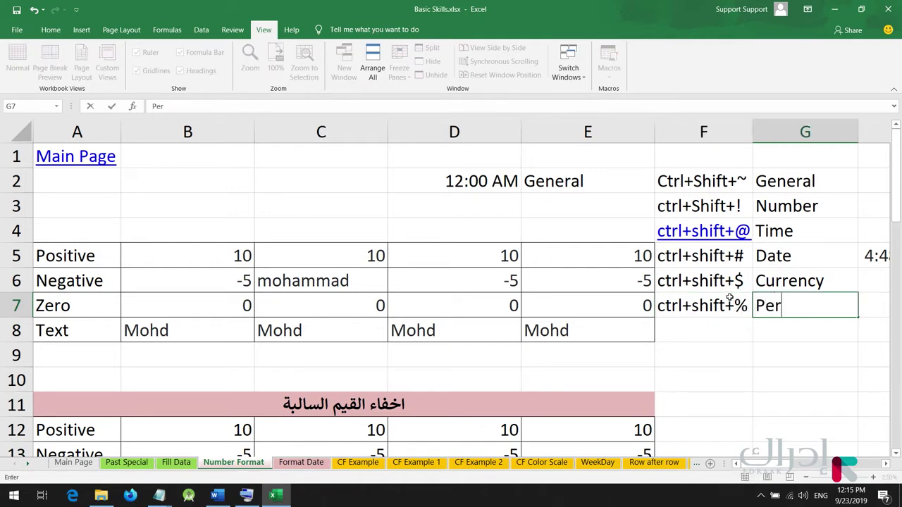
- Enter the shortcut text ctrl+shift+^ in F8, below the percentage shortcut
{"action": "key", "text": "Return"}
{"action": "type", "text": "ctr"}
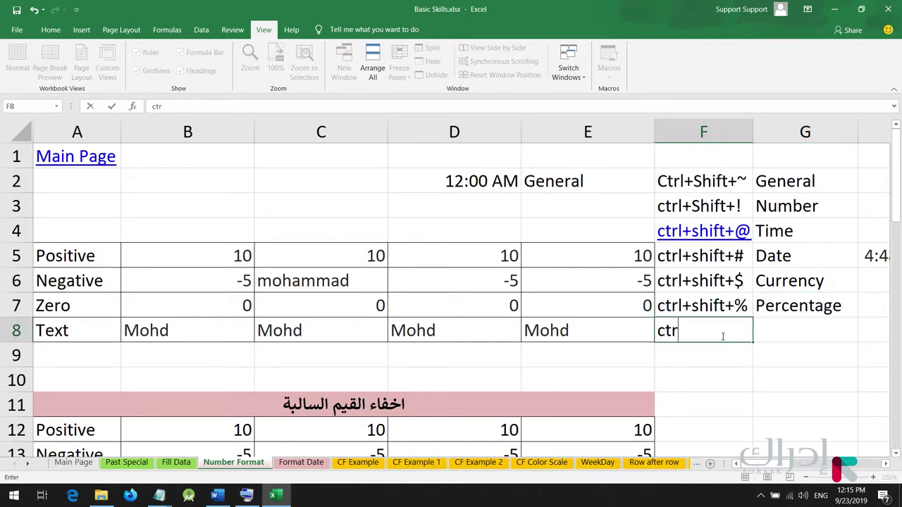
{"action": "type", "text": "l+shift+^"}
{"action": "key", "text": "Tab"}
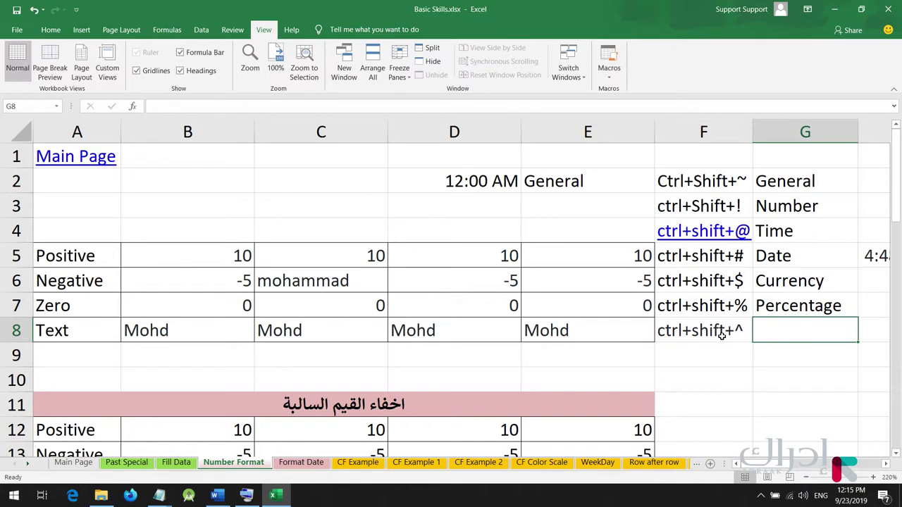
- Format cell F8 with the Scientific number format at 2 decimal places
{"action": "left_click", "coordinate": [721, 336]}
{"action": "key", "text": "ctrl+1"}
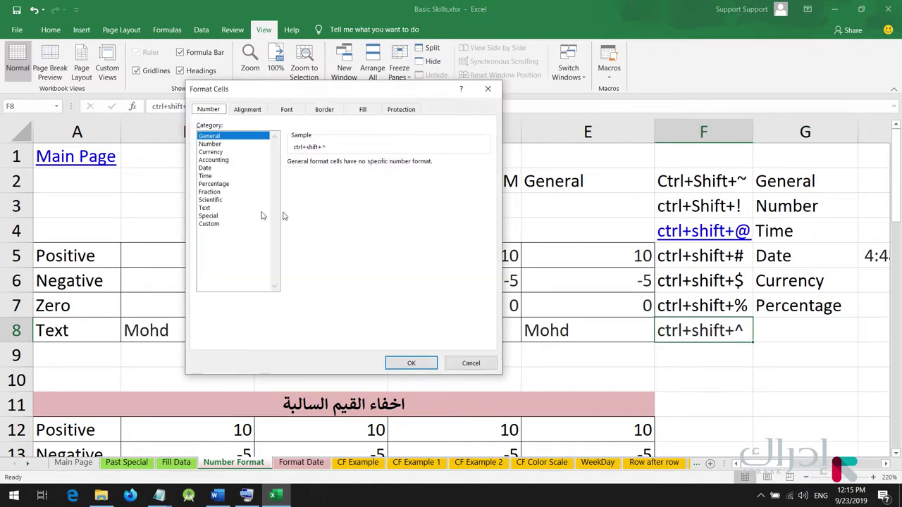
{"action": "left_click", "coordinate": [209, 192]}
{"action": "left_click", "coordinate": [230, 200]}
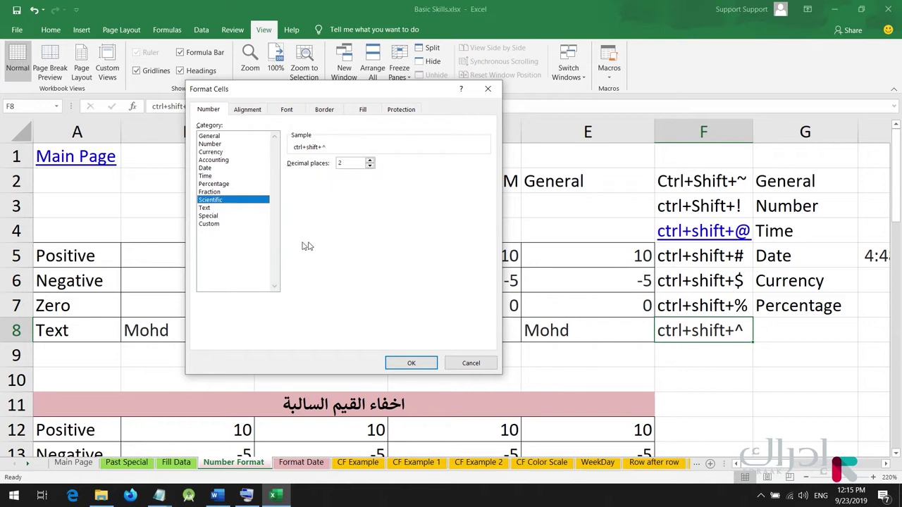
{"action": "left_click", "coordinate": [210, 191]}
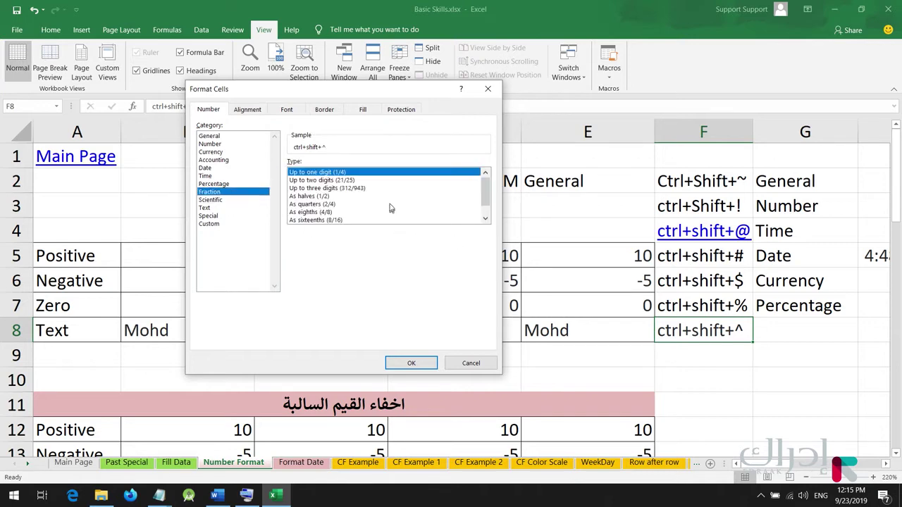
{"action": "left_click", "coordinate": [231, 201]}
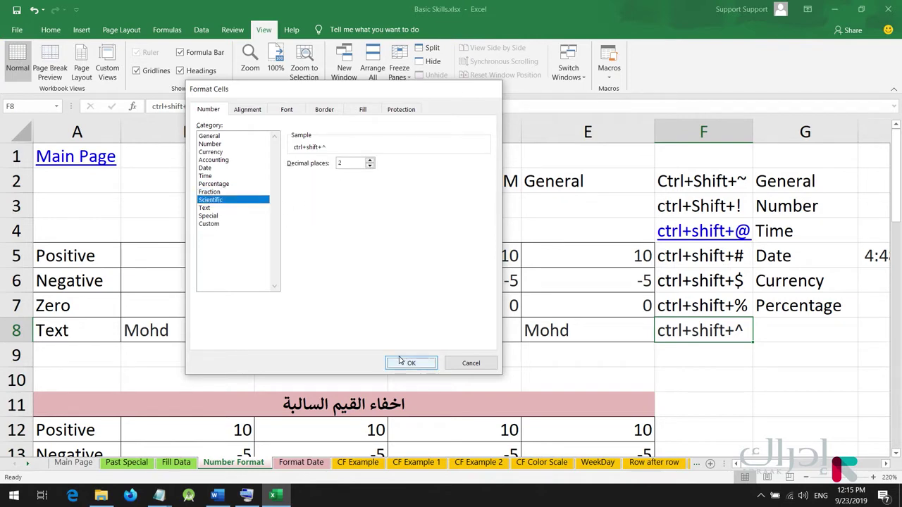
{"action": "left_click", "coordinate": [400, 362]}
- Enter the sample expression 12 * 10^5 as text in B2
{"action": "left_click", "coordinate": [218, 178]}
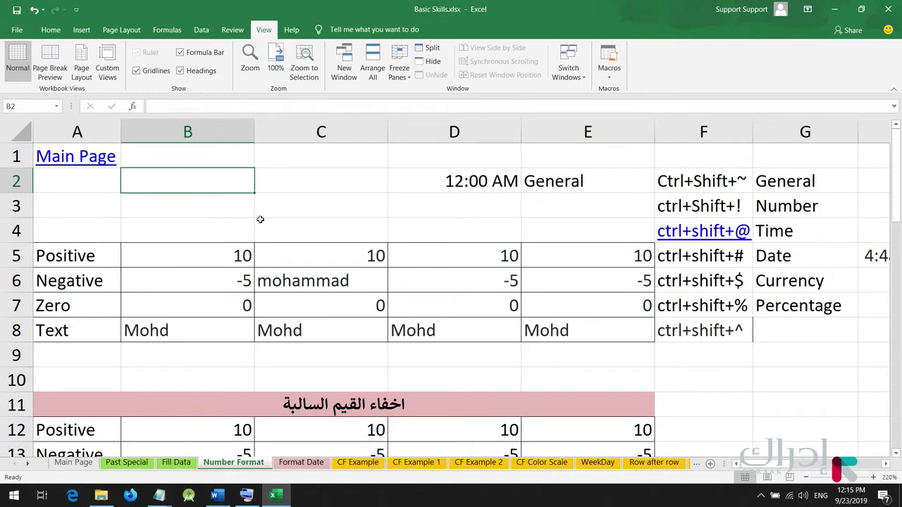
{"action": "type", "text": "1"}
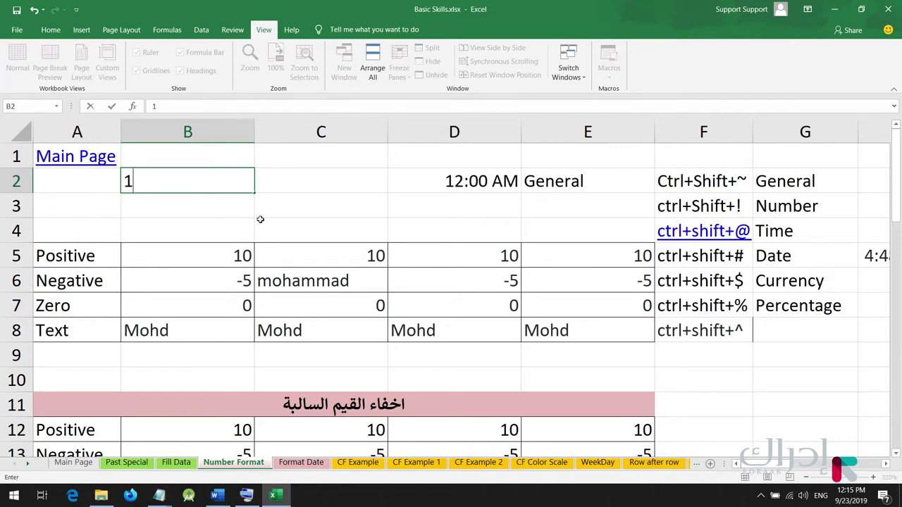
{"action": "type", "text": "2 * 10^5"}
{"action": "key", "text": "Return"}
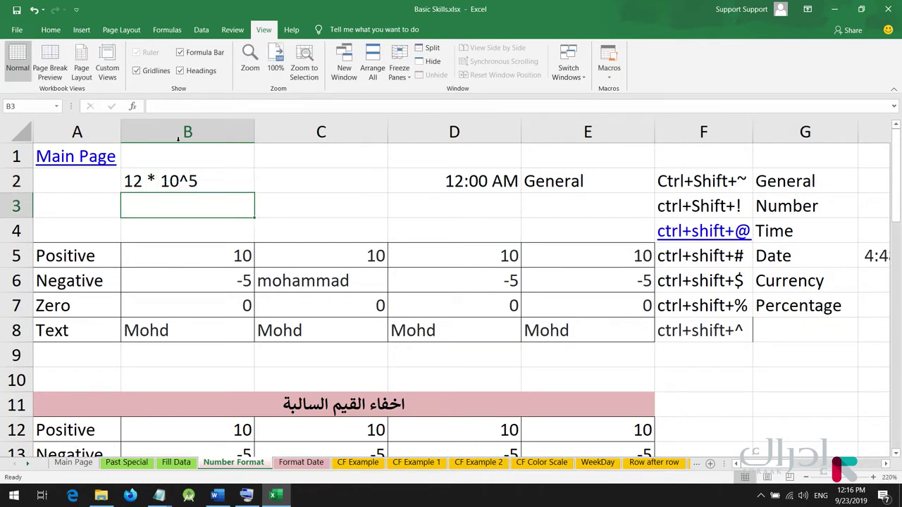
- Enter the same number in scientific notation, 12E5, in C2
{"action": "left_click", "coordinate": [305, 198]}
{"action": "left_click", "coordinate": [304, 183]}
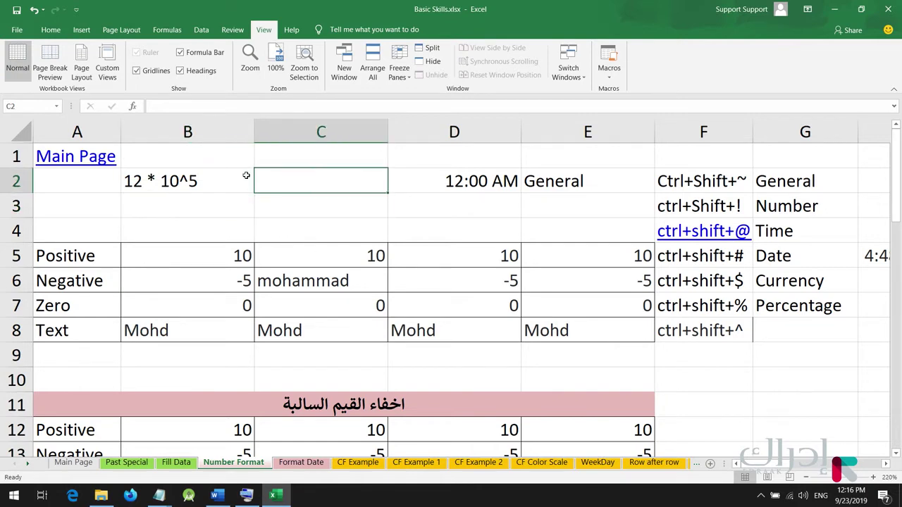
{"action": "type", "text": "12"}
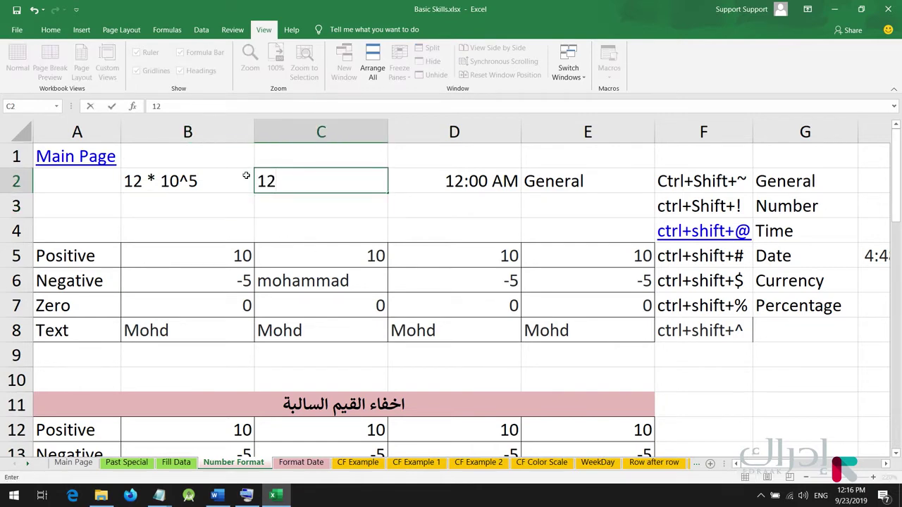
{"action": "type", "text": "E5"}
{"action": "key", "text": "Return"}
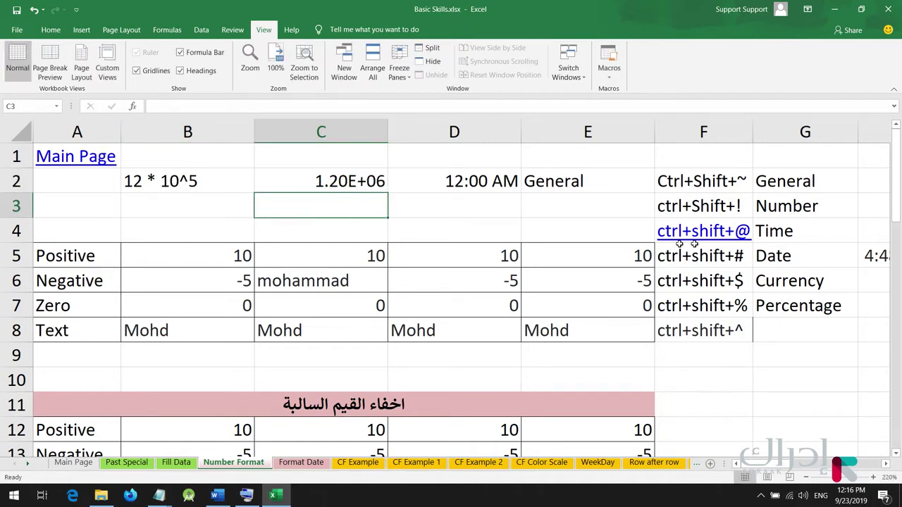
- Review the number format categories for F8 without changing its format
{"action": "left_click", "coordinate": [705, 329]}
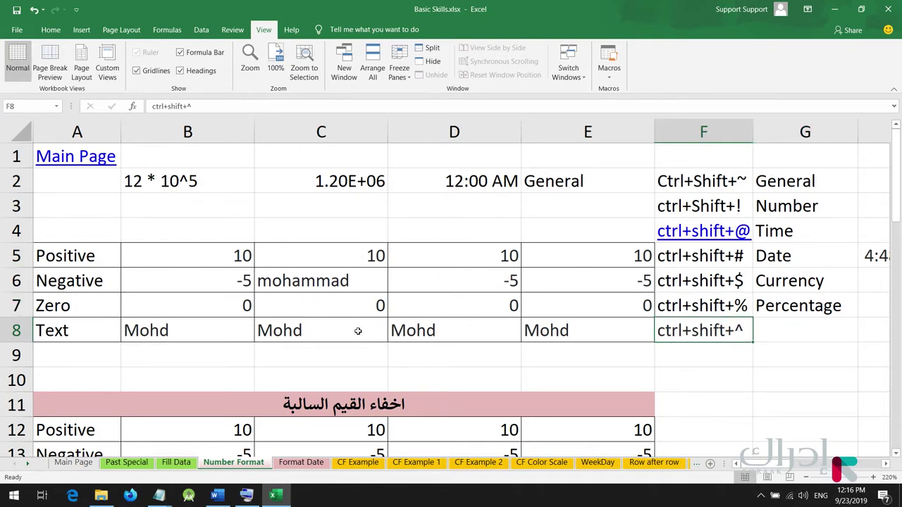
{"action": "key", "text": "ctrl+1"}
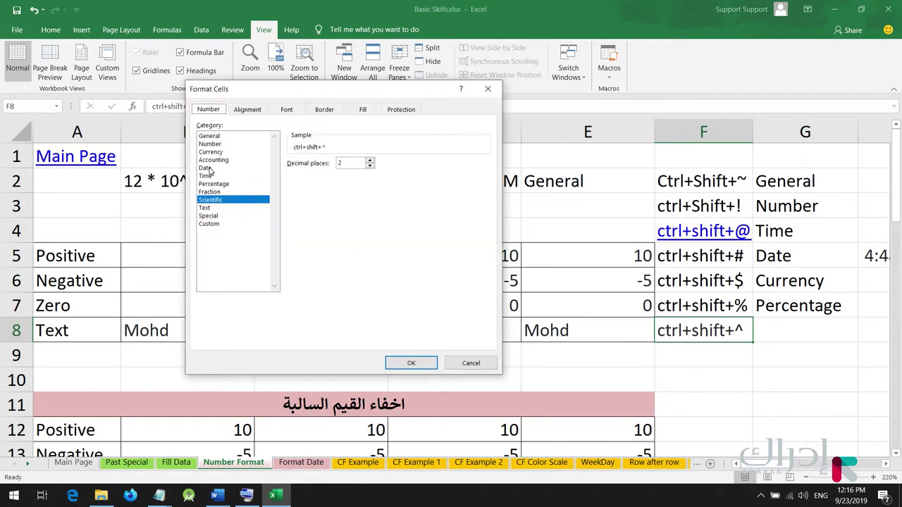
{"action": "left_click", "coordinate": [476, 364]}
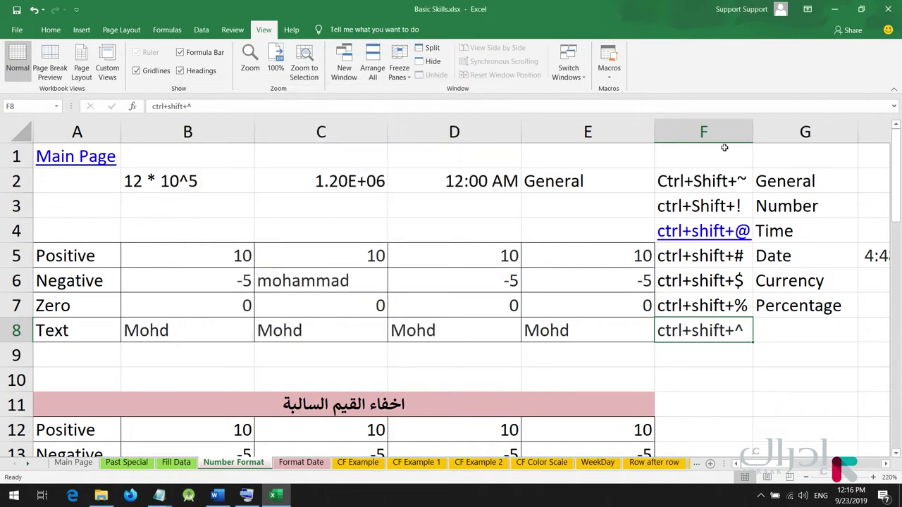
- Insert a blank column before column F, ahead of the shortcut list
{"action": "left_click", "coordinate": [718, 132]}
{"action": "right_click", "coordinate": [719, 132]}
{"action": "left_click", "coordinate": [761, 212]}
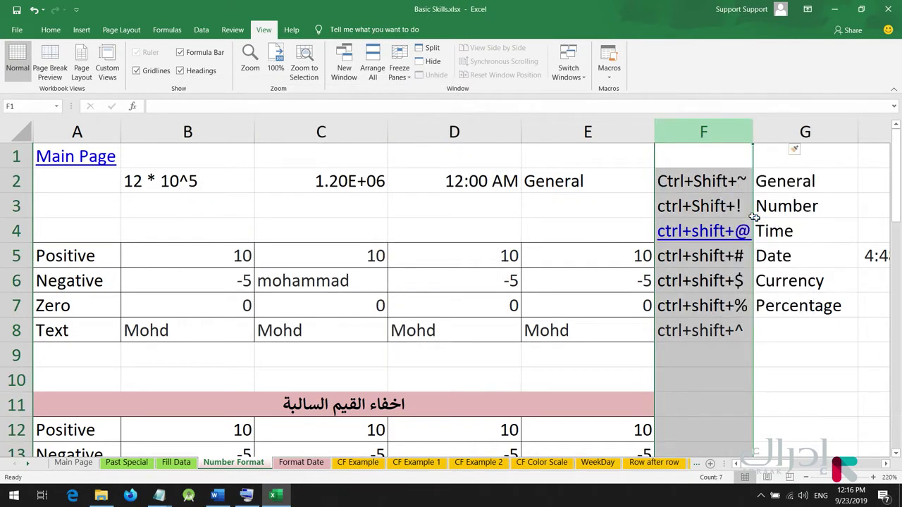
- Try to show two decimals in B5 by adding .00 directly to its value
{"action": "left_click_drag", "start_coordinate": [187, 258], "coordinate": [635, 321]}
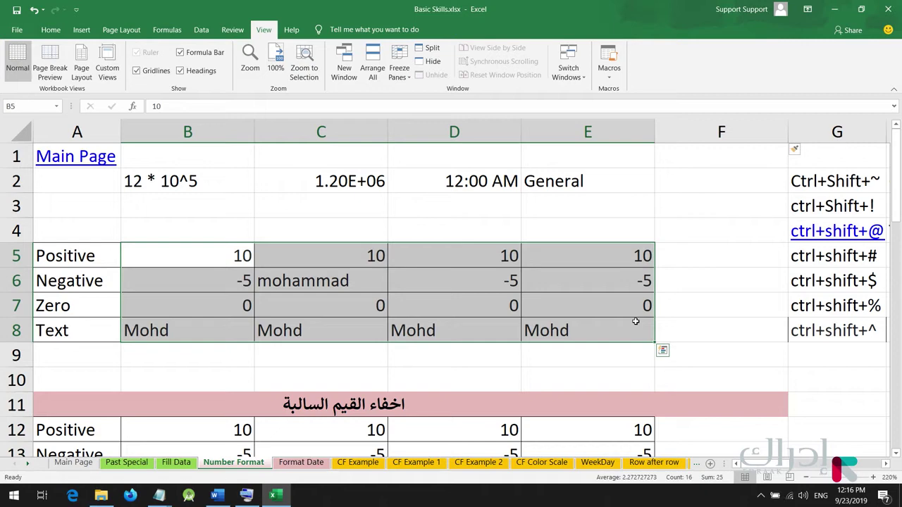
{"action": "double_click", "coordinate": [208, 254]}
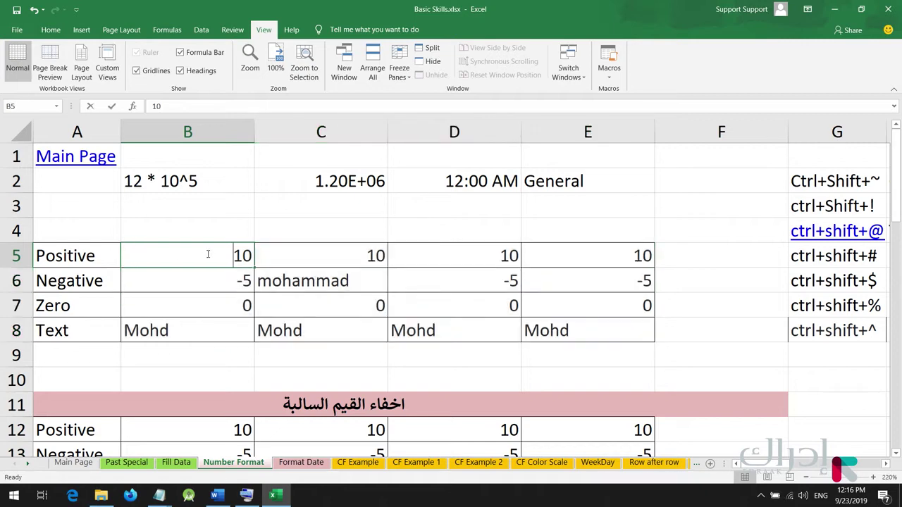
{"action": "left_click_drag", "start_coordinate": [234, 255], "coordinate": [252, 251]}
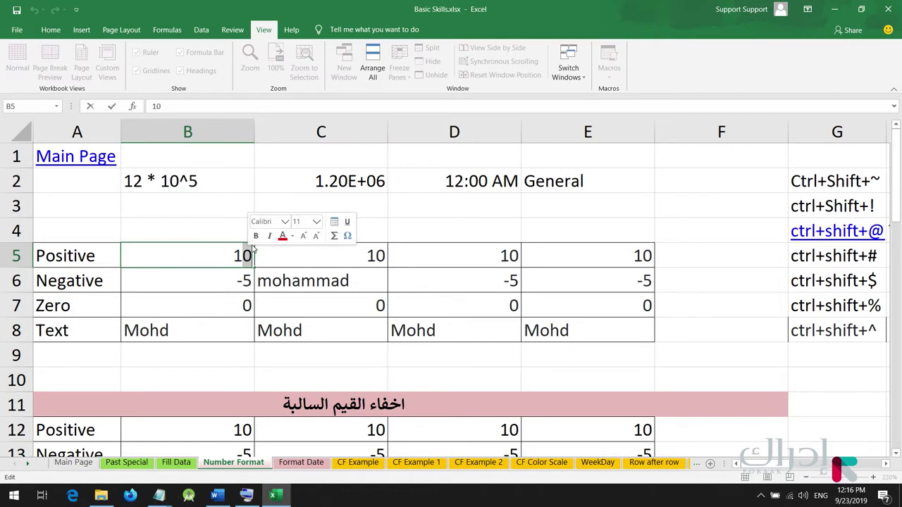
{"action": "left_click", "coordinate": [252, 250]}
{"action": "type", "text": ".00"}
{"action": "key", "text": "ctrl+Return"}
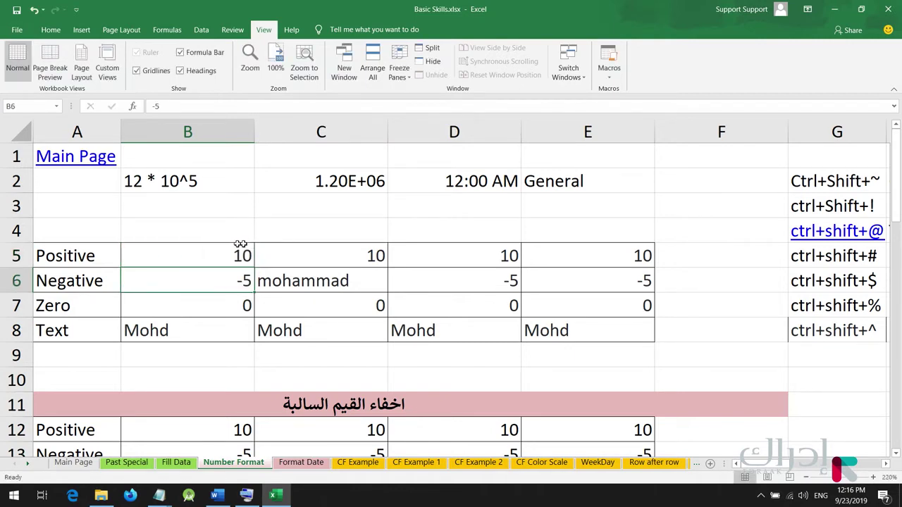
- Format B5:E8 as Number with 2 decimal places and red, parenthesised negative numbers
{"action": "left_click", "coordinate": [246, 280]}
{"action": "left_click_drag", "start_coordinate": [269, 280], "coordinate": [554, 362]}
{"action": "left_click_drag", "start_coordinate": [157, 255], "coordinate": [594, 332]}
{"action": "key", "text": "ctrl+1"}
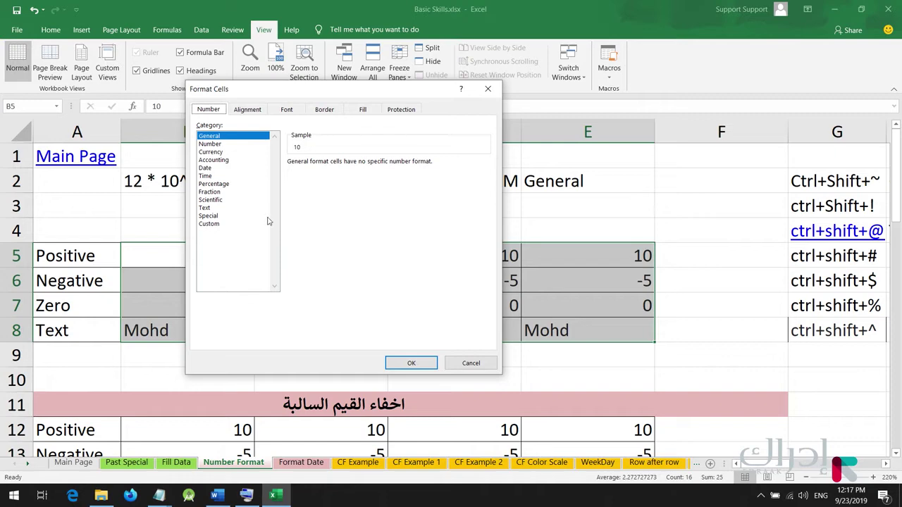
{"action": "left_click_drag", "start_coordinate": [318, 91], "coordinate": [369, 61]}
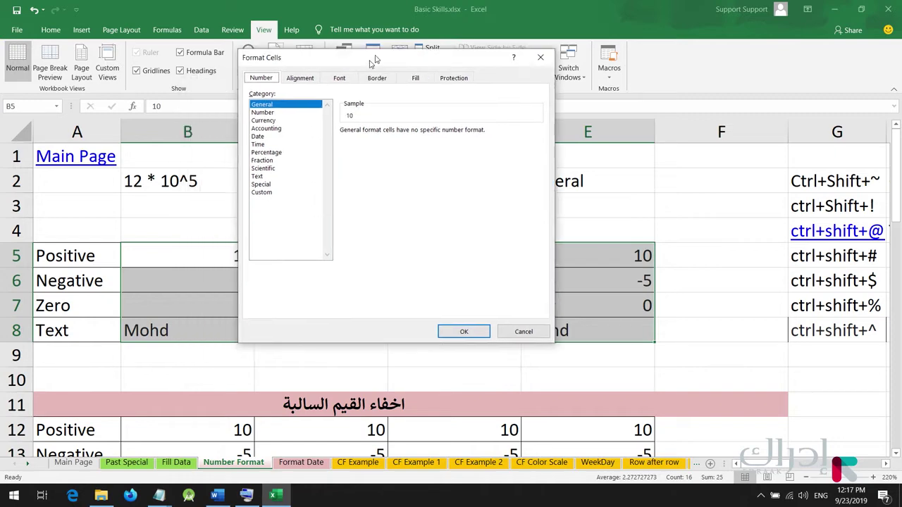
{"action": "left_click", "coordinate": [274, 193]}
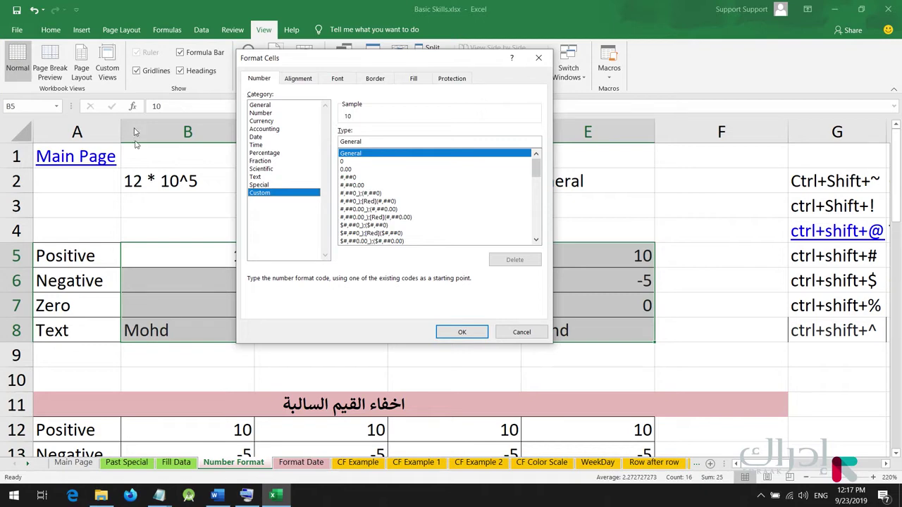
{"action": "left_click", "coordinate": [265, 114]}
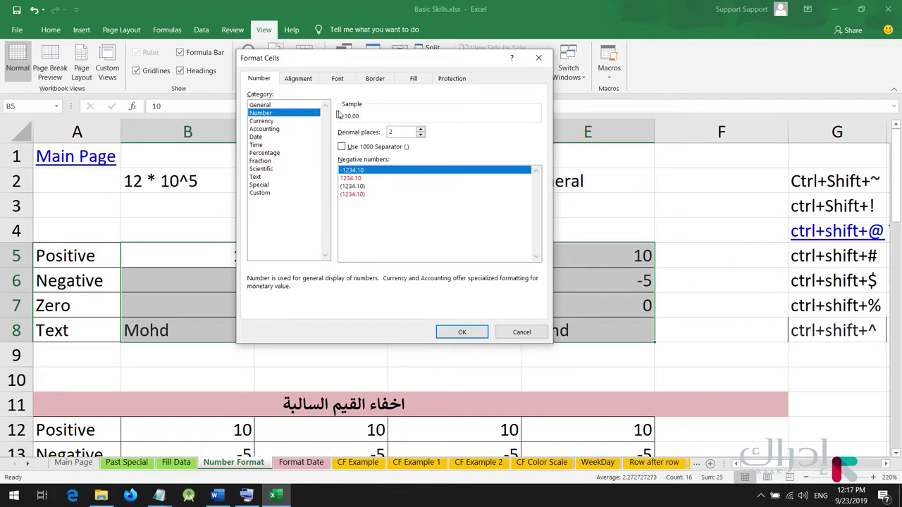
{"action": "left_click", "coordinate": [356, 179]}
{"action": "left_click", "coordinate": [377, 195]}
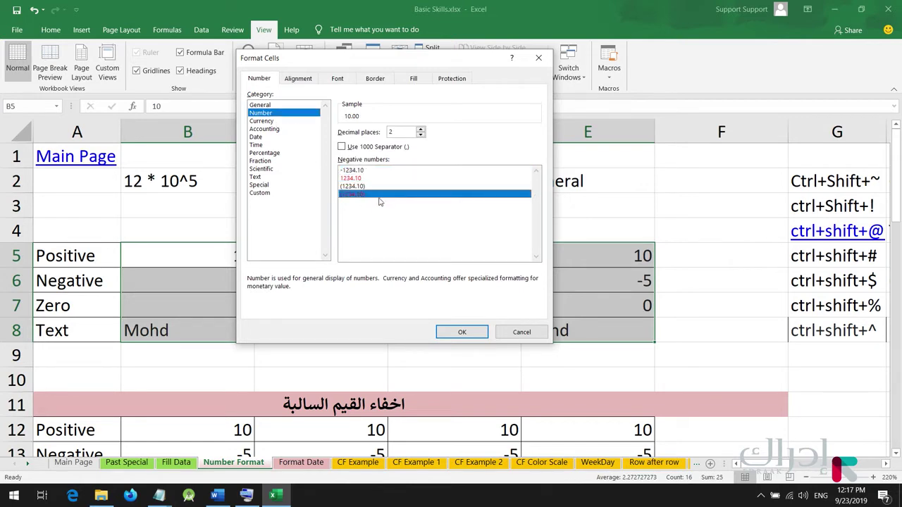
{"action": "left_click", "coordinate": [462, 333]}
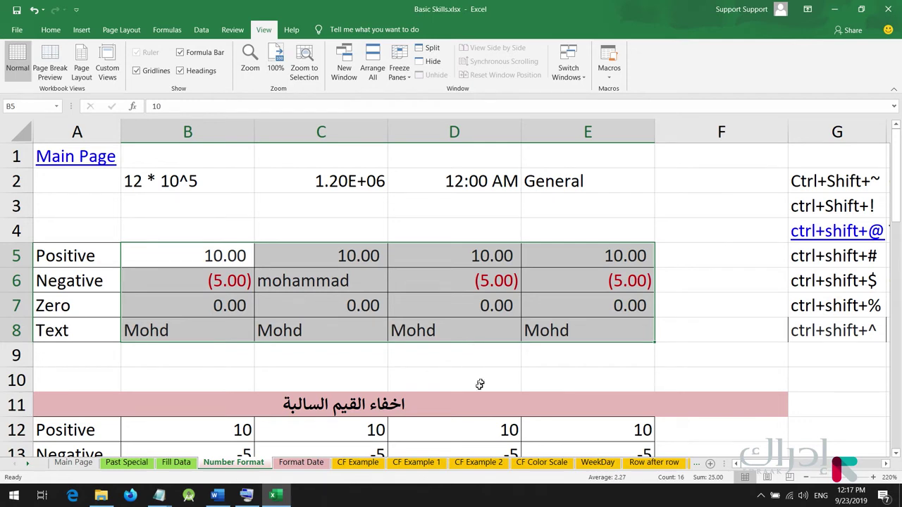
- Change the negative number style of B5:E8 to red without parentheses or minus sign
{"action": "key", "text": "ctrl+1"}
{"action": "left_click", "coordinate": [362, 179]}
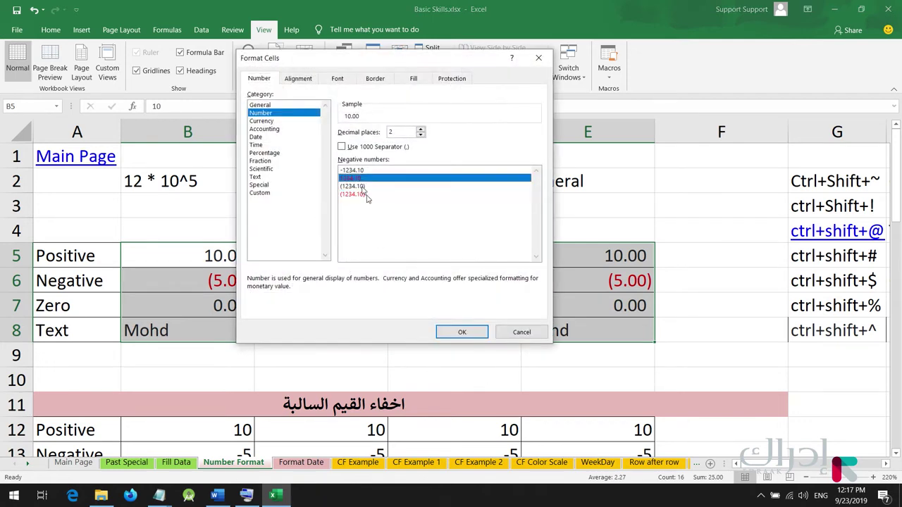
{"action": "left_click", "coordinate": [460, 333]}
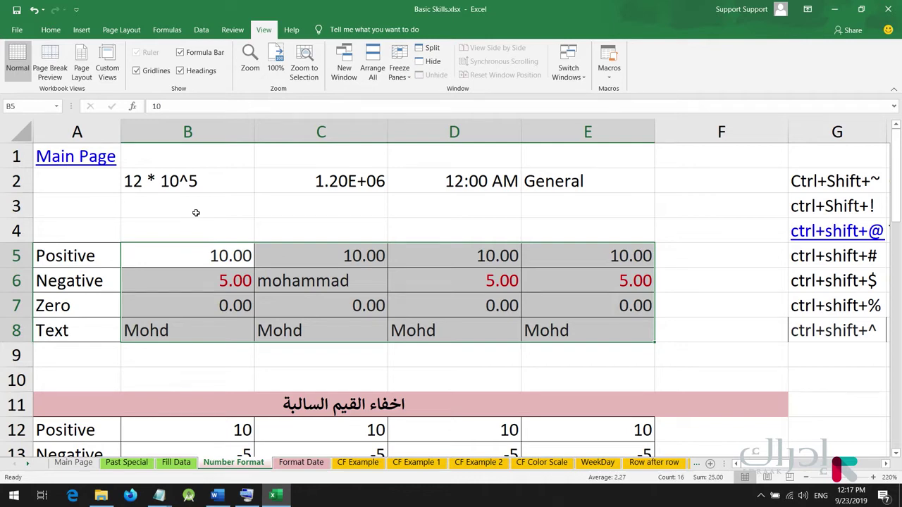
{"action": "key", "text": "ctrl+1"}
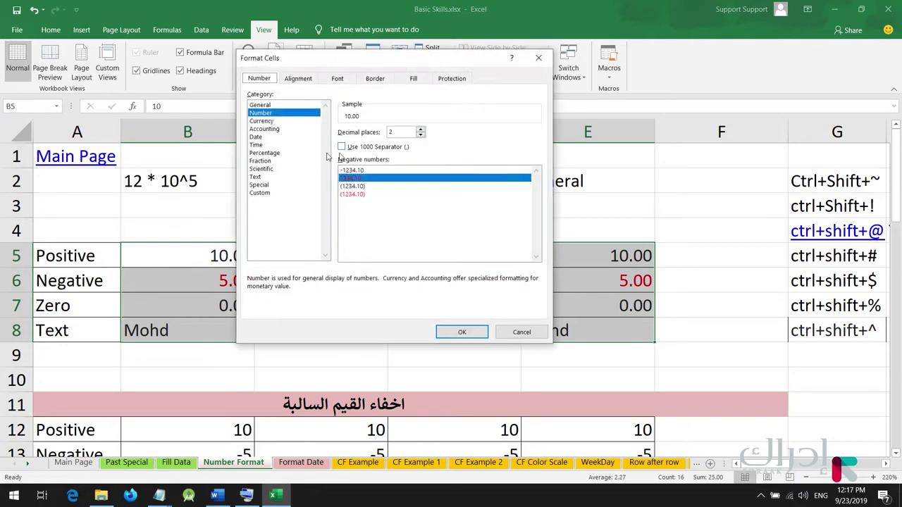
{"action": "left_click", "coordinate": [276, 186]}
{"action": "left_click", "coordinate": [277, 193]}
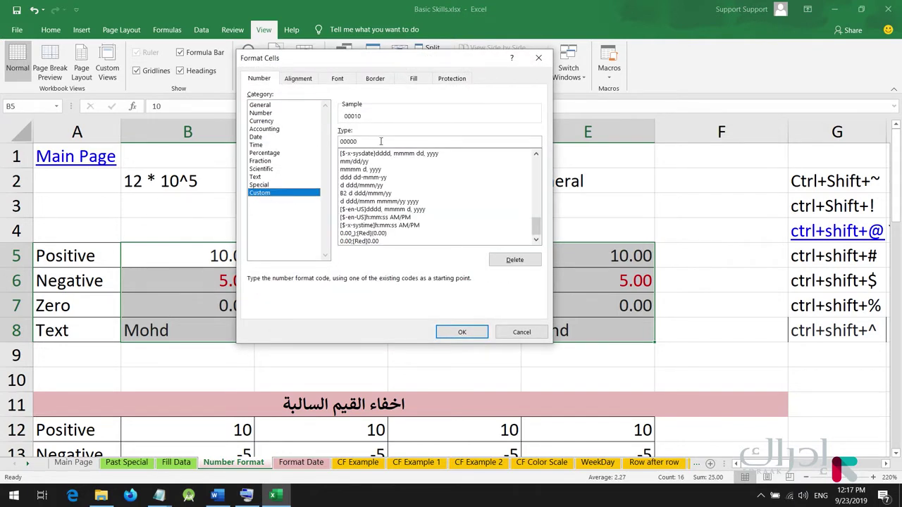
{"action": "left_click", "coordinate": [539, 59]}
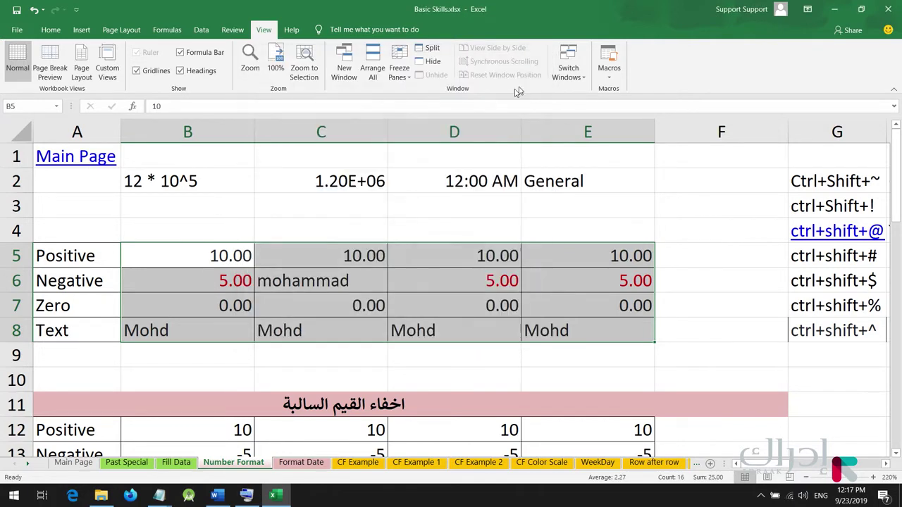
- Switch to Notepad and add blank lines to the untitled note down to line 28
{"action": "left_click", "coordinate": [159, 495]}
{"action": "left_click", "coordinate": [211, 455]}
{"action": "left_click", "coordinate": [31, 166]}
{"action": "key", "text": "Return"}
{"action": "key", "text": "Return"}
{"action": "key", "text": "Return"}
{"action": "key", "text": "Return"}
{"action": "key", "text": "Return"}
{"action": "key", "text": "Return"}
{"action": "key", "text": "Return"}
{"action": "key", "text": "Return"}
{"action": "key", "text": "Return"}
{"action": "key", "text": "Return"}
{"action": "key", "text": "Return"}
{"action": "key", "text": "Return"}
{"action": "key", "text": "Return"}
{"action": "key", "text": "Return"}
{"action": "key", "text": "Return"}
{"action": "key", "text": "Return"}
{"action": "key", "text": "Return"}
{"action": "key", "text": "Return"}
{"action": "key", "text": "Return"}
{"action": "key", "text": "Return"}
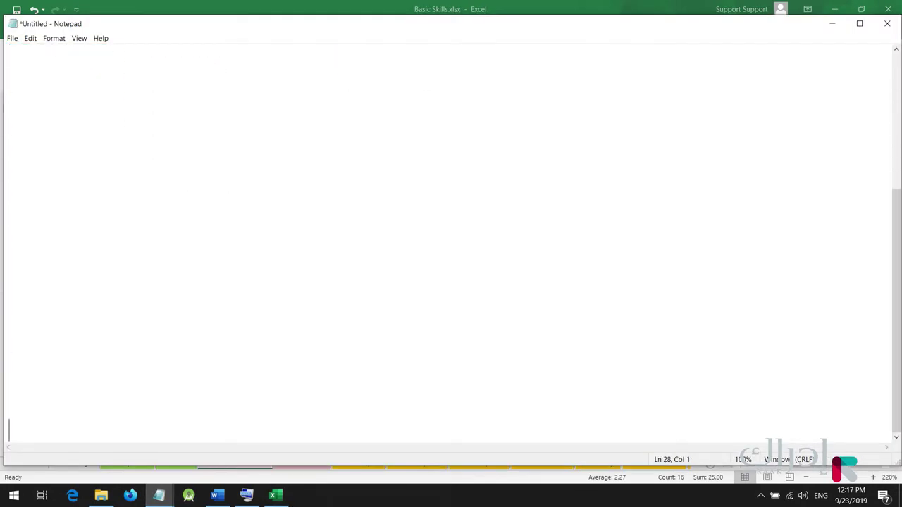
{"action": "left_click", "coordinate": [96, 122]}
{"action": "left_click", "coordinate": [277, 496]}
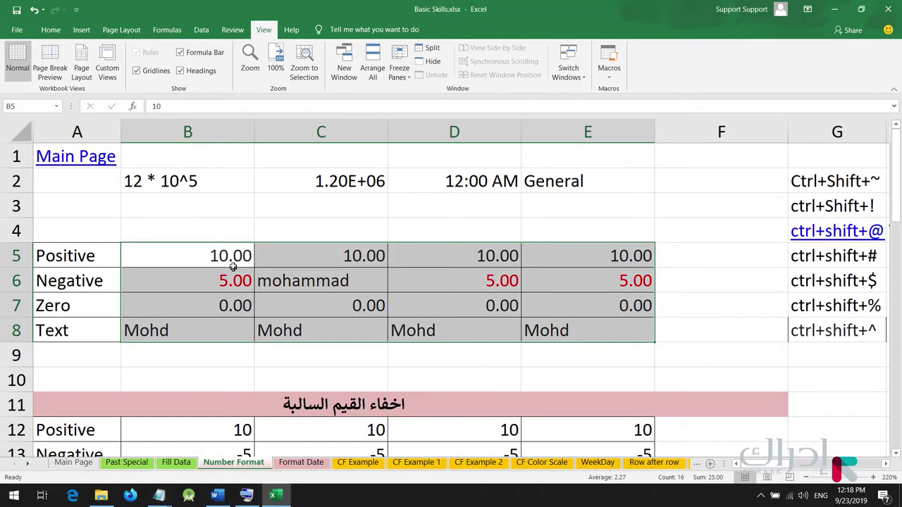
{"action": "key", "text": "ctrl+1"}
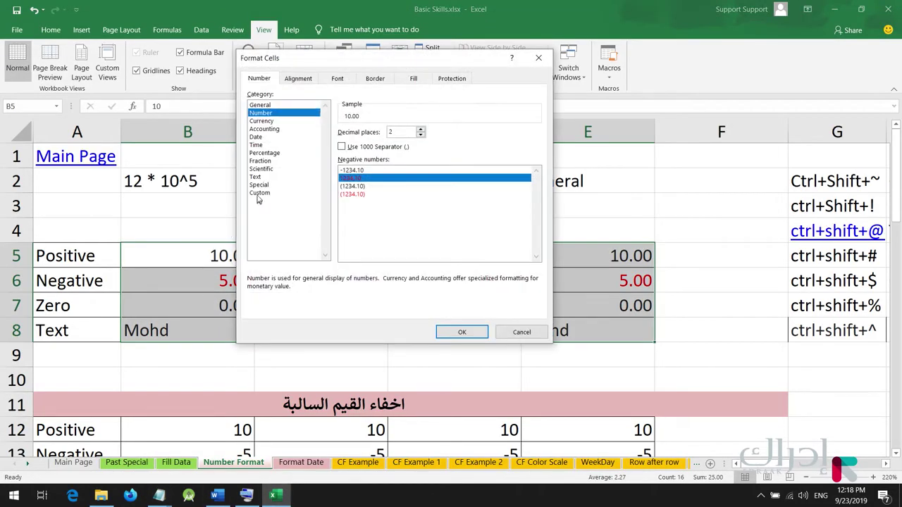
{"action": "left_click", "coordinate": [259, 193]}
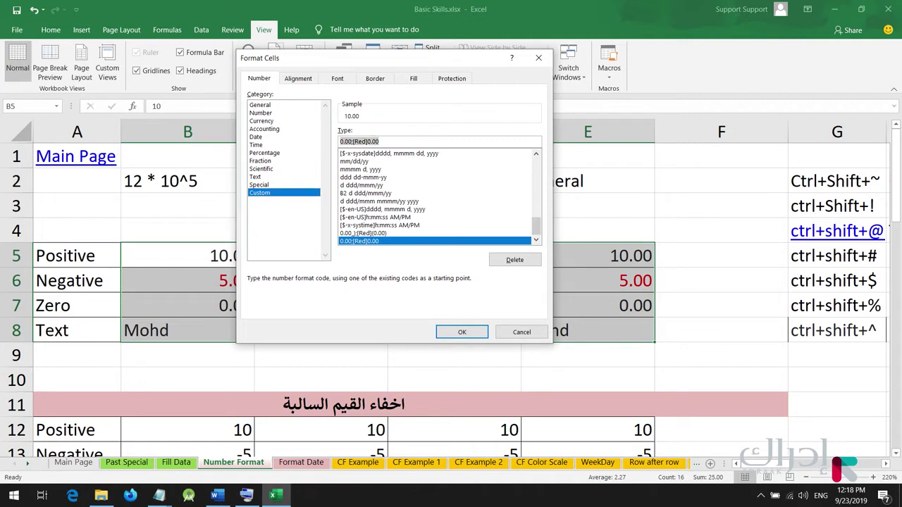
{"action": "key", "text": "BackSpace"}
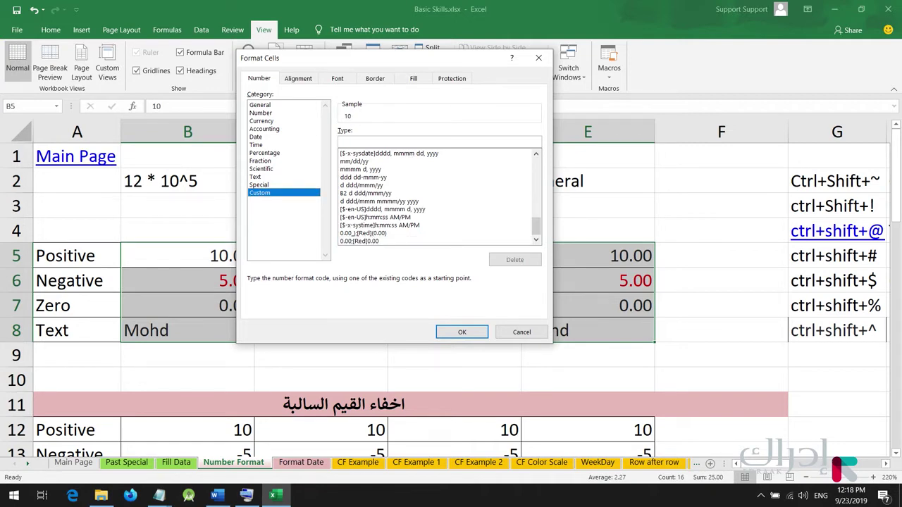
{"action": "key", "text": "Escape"}
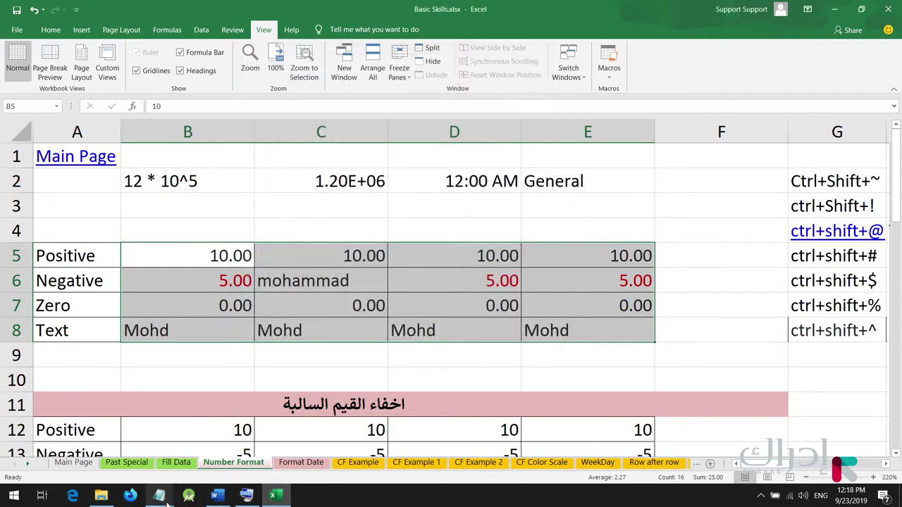
- Switch to Notepad and write the section order Positive;Negative;Zero;Text on line 13 of the note
{"action": "mouse_move", "coordinate": [161, 495]}
{"action": "left_click", "coordinate": [141, 451]}
{"action": "key", "text": "BackSpace"}
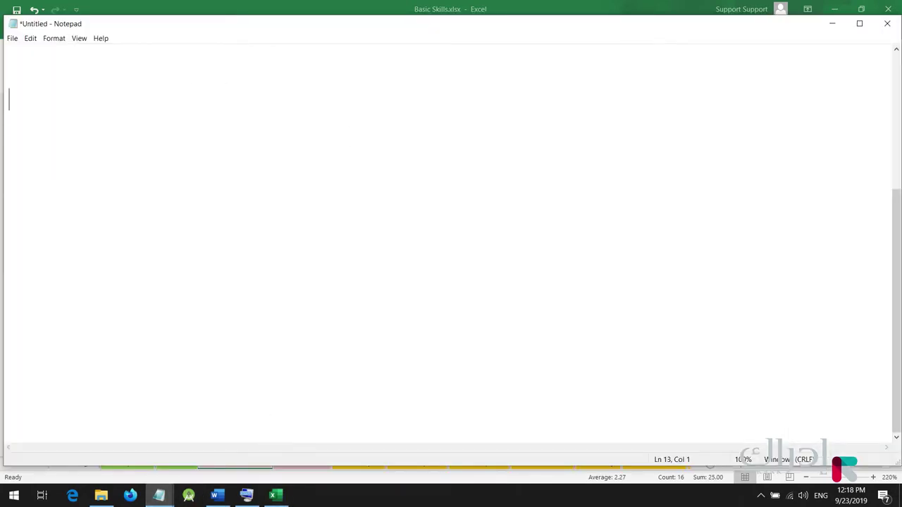
{"action": "type", "text": "Positive"}
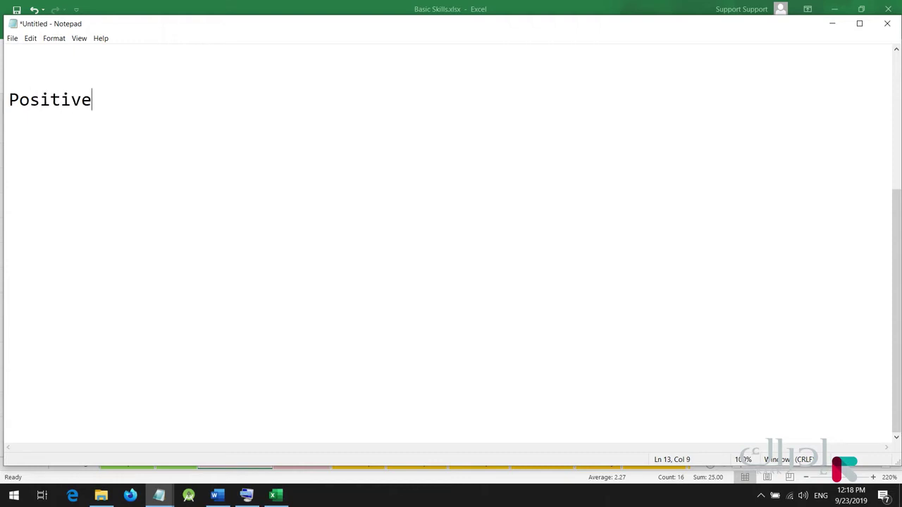
{"action": "type", "text": ";"}
{"action": "type", "text": "Negative"}
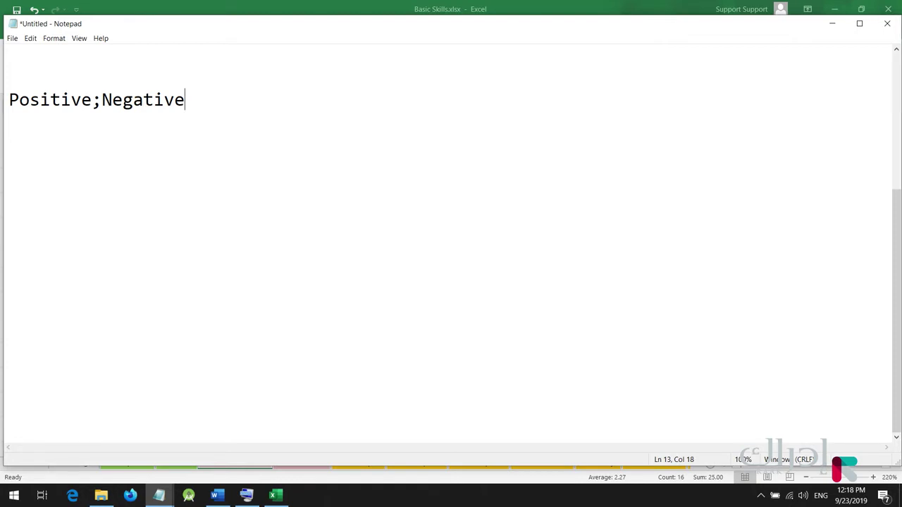
{"action": "type", "text": ";Zero;Text"}
- Leave a few blank lines below the section order and list the digit placeholders 0 and # on separate lines
{"action": "key", "text": "Return"}
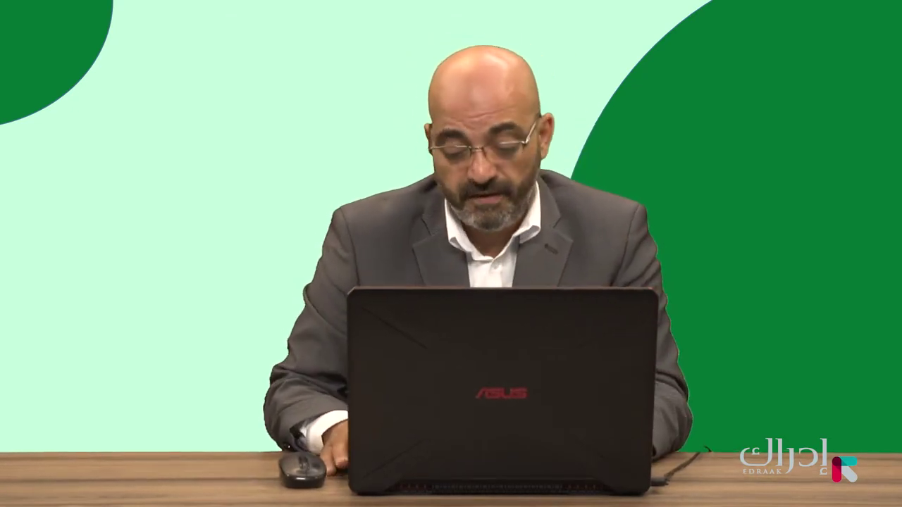
{"action": "type", "text": "0"}
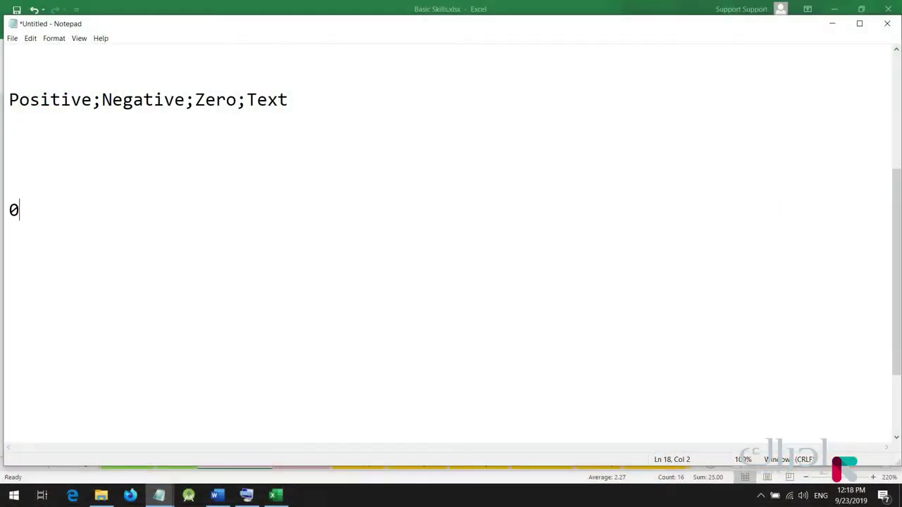
{"action": "key", "text": "Return"}
{"action": "type", "text": "#"}
{"action": "key", "text": "Return"}
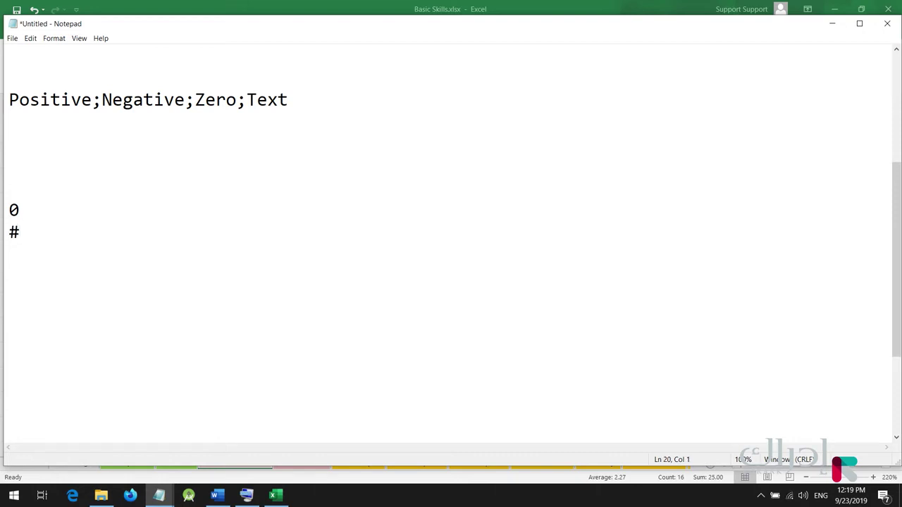
- Write the sample format code 0.00;-#;0; directly beneath the Positive;Negative;Zero;Text line
{"action": "key", "text": "Up"}
{"action": "key", "text": "Up"}
{"action": "key", "text": "End"}
{"action": "key", "text": "Down"}
{"action": "left_click", "coordinate": [36, 141]}
{"action": "left_click", "coordinate": [10, 121]}
{"action": "type", "text": "0.00"}
{"action": "type", "text": ";"}
{"action": "type", "text": "-0"}
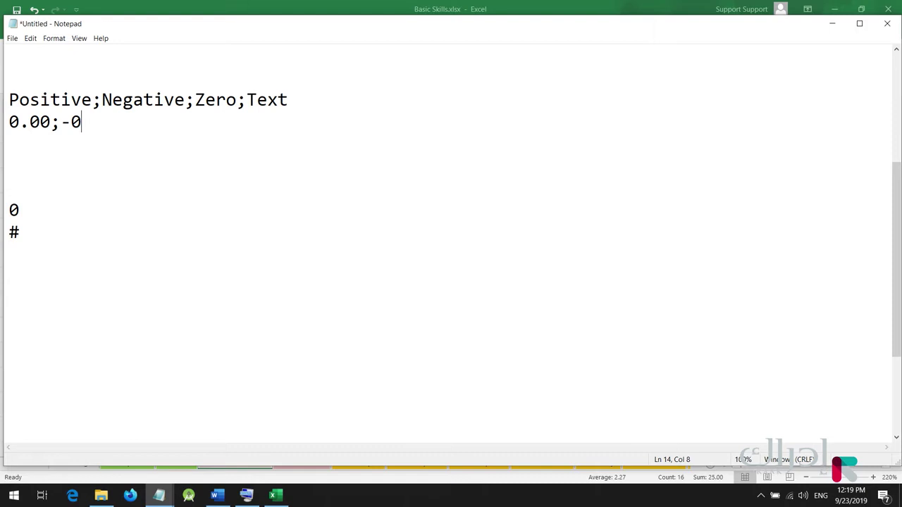
{"action": "key", "text": "BackSpace"}
{"action": "type", "text": "#"}
{"action": "type", "text": ";0;"}
- Add the text placeholder @ on its own line below the # placeholder, with blank lines around it
{"action": "left_click", "coordinate": [9, 268]}
{"action": "key", "text": "Return"}
{"action": "key", "text": "Return"}
{"action": "type", "text": "@"}
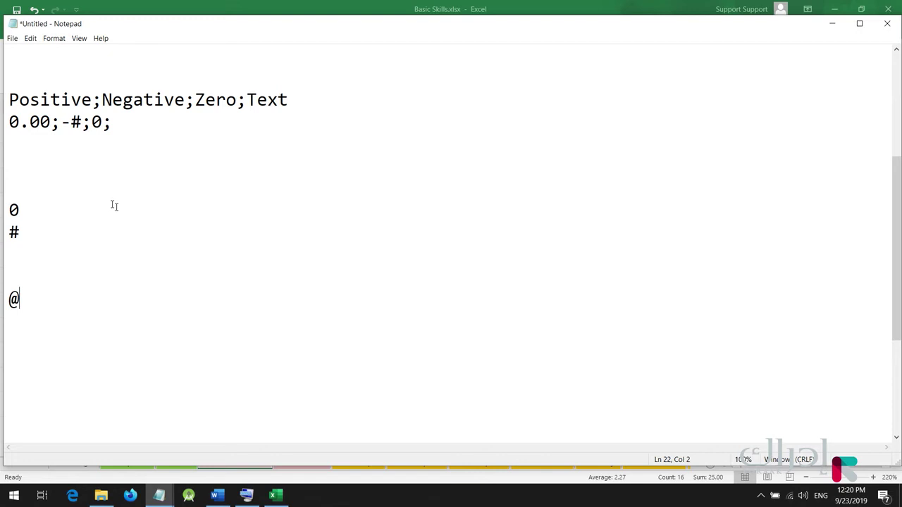
{"action": "key", "text": "Return"}
{"action": "key", "text": "Return"}
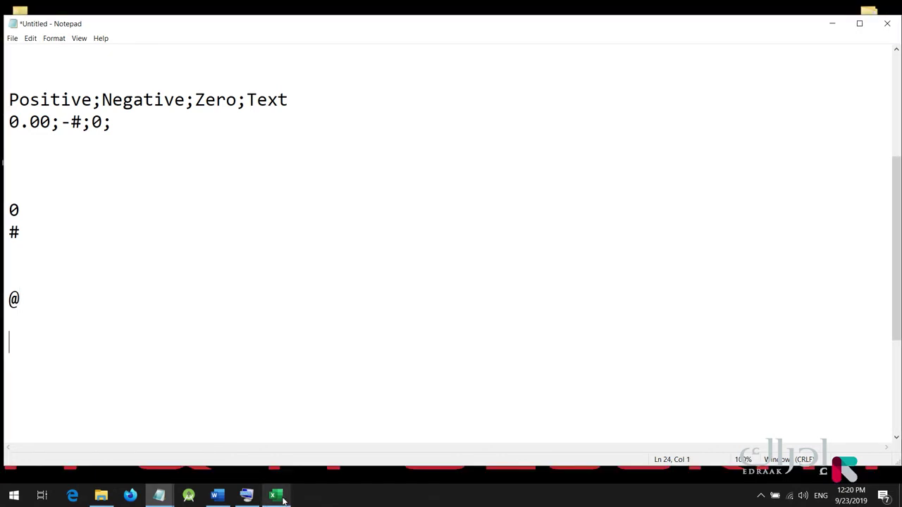
- Switch to Excel, arrange its reduced window beside the note's format code, and collapse the ribbon
{"action": "key", "text": "alt+Tab"}
{"action": "left_click_drag", "start_coordinate": [103, 345], "coordinate": [367, 450]}
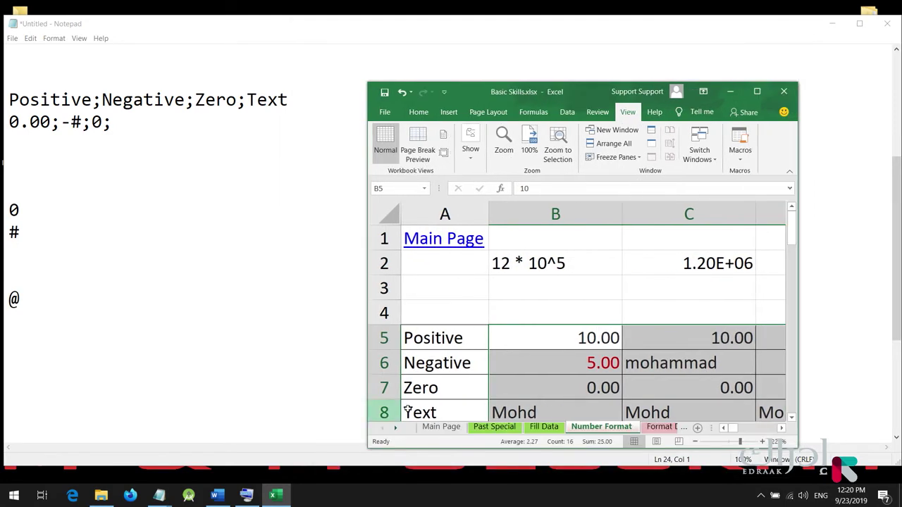
{"action": "left_click_drag", "start_coordinate": [525, 78], "coordinate": [516, 38]}
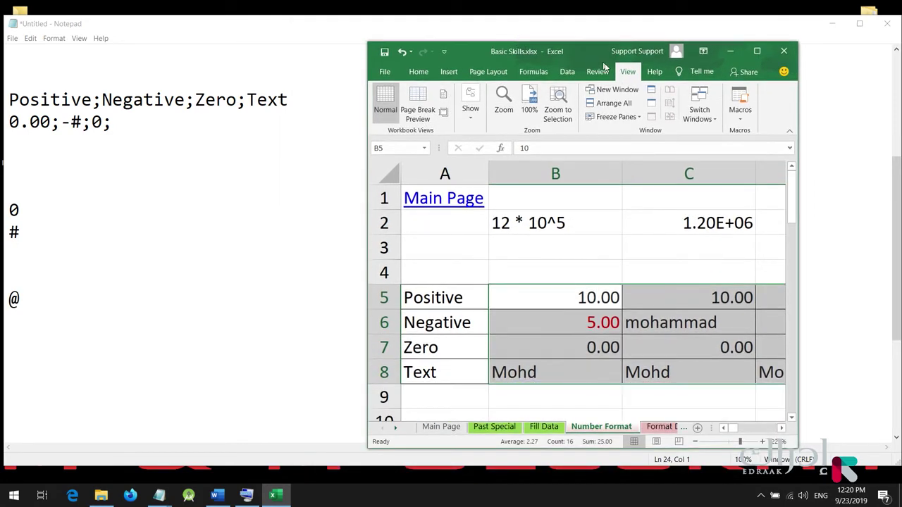
{"action": "double_click", "coordinate": [629, 73]}
- Apply the custom number format 0.00;-#;0; to B5:E8
{"action": "right_click", "coordinate": [563, 258]}
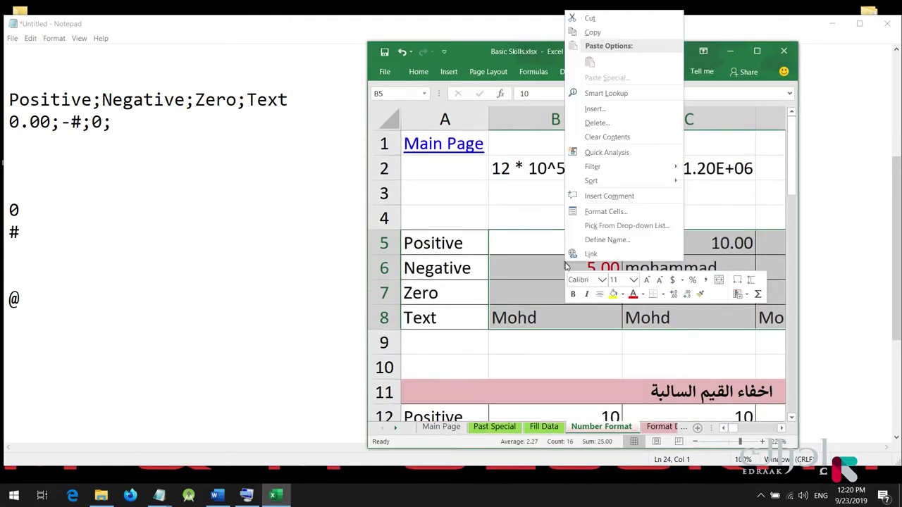
{"action": "left_click", "coordinate": [576, 196]}
{"action": "left_click", "coordinate": [465, 200]}
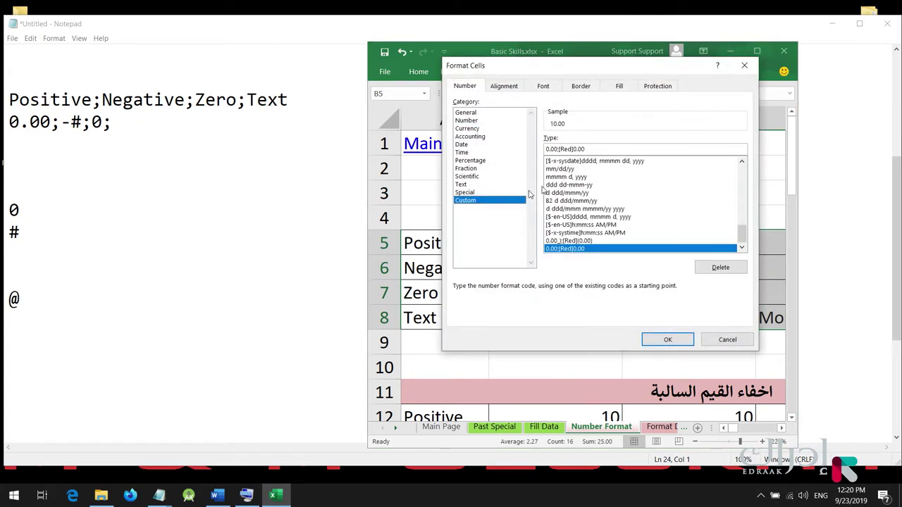
{"action": "key", "text": "Tab"}
{"action": "type", "text": "0.00;-#;0;"}
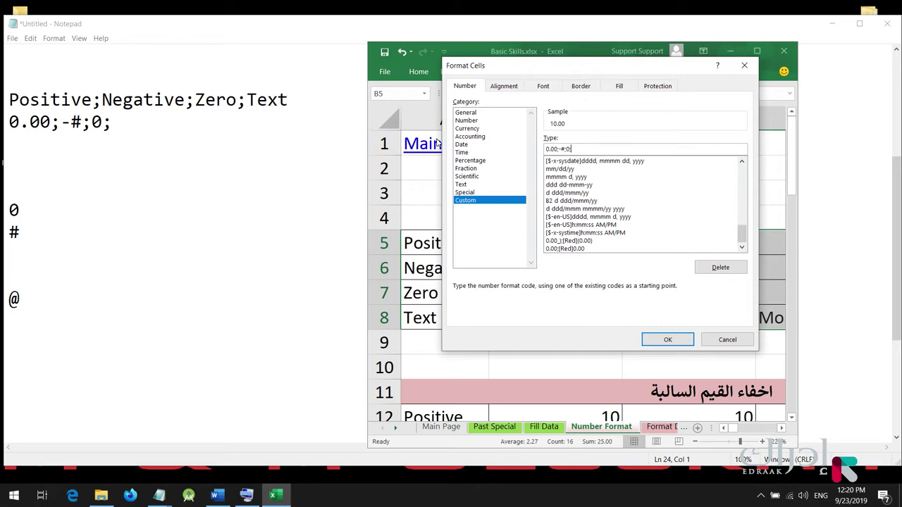
{"action": "left_click", "coordinate": [667, 339]}
- Maximize the workbook window and examine how the positive, negative and text rows of B5:E8 display
{"action": "left_click", "coordinate": [757, 51]}
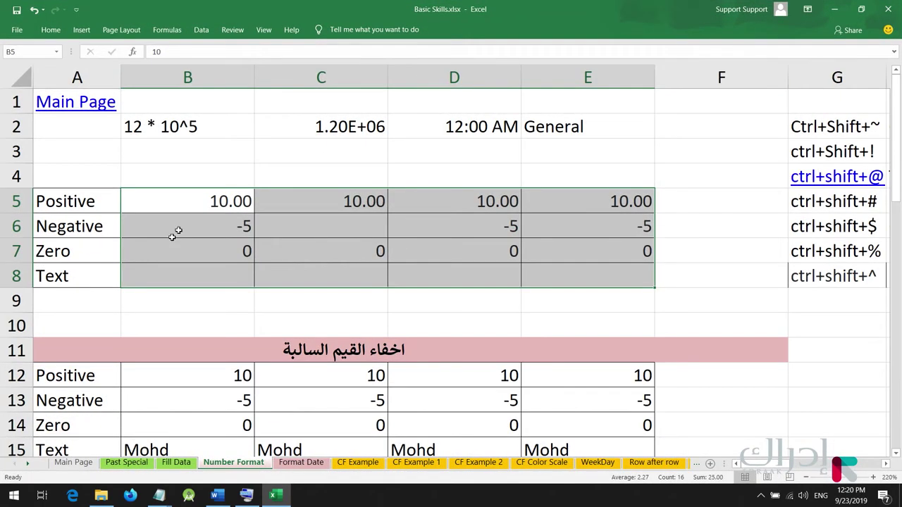
{"action": "left_click_drag", "start_coordinate": [194, 202], "coordinate": [566, 204]}
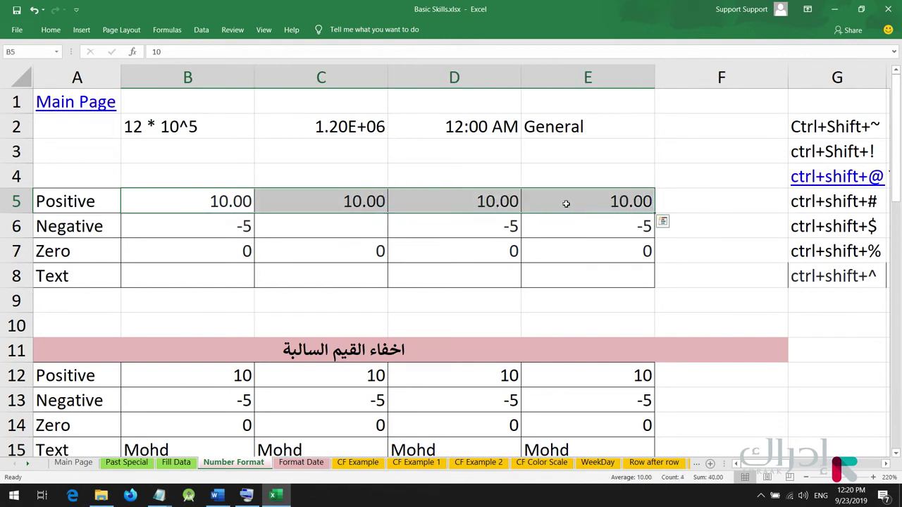
{"action": "left_click_drag", "start_coordinate": [218, 233], "coordinate": [606, 221]}
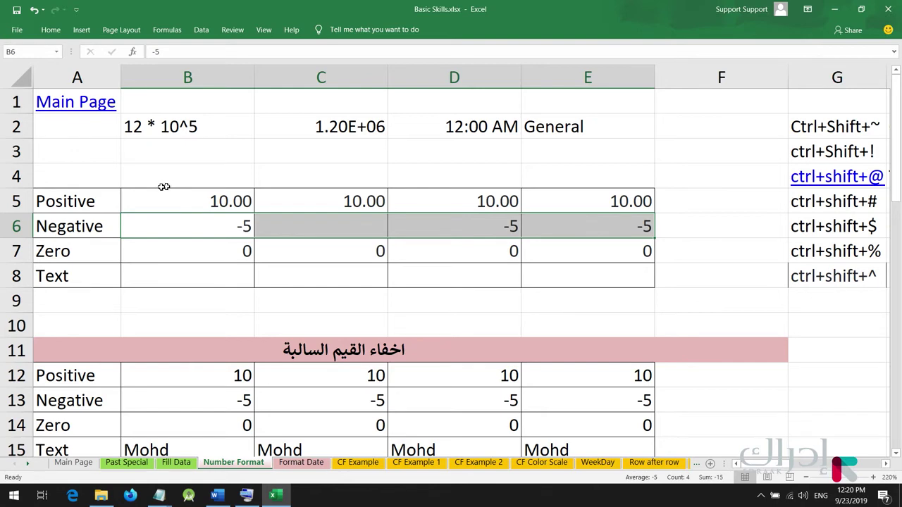
{"action": "left_click", "coordinate": [205, 278]}
{"action": "left_click_drag", "start_coordinate": [169, 277], "coordinate": [572, 198]}
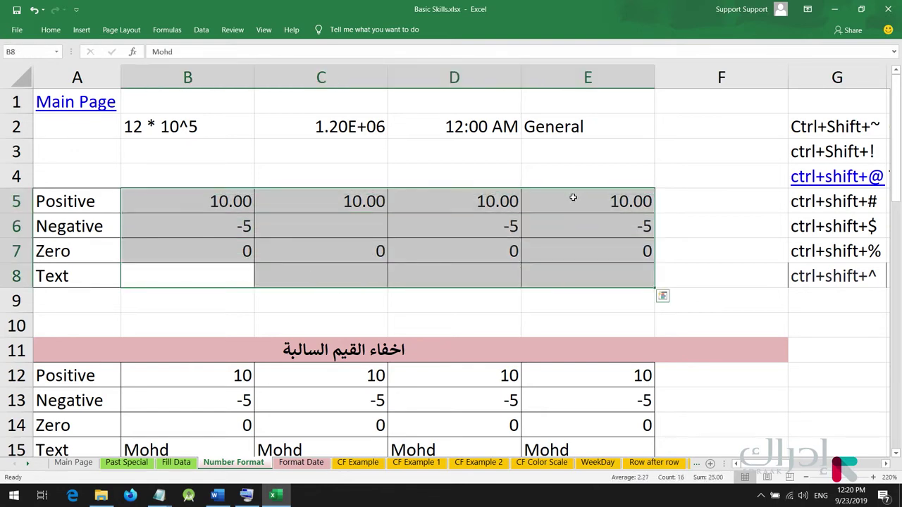
- Inspect the underlying contents of the blank-looking cells C6 and B8:E8 without changing them
{"action": "double_click", "coordinate": [314, 224]}
{"action": "type", "text": "mohammad"}
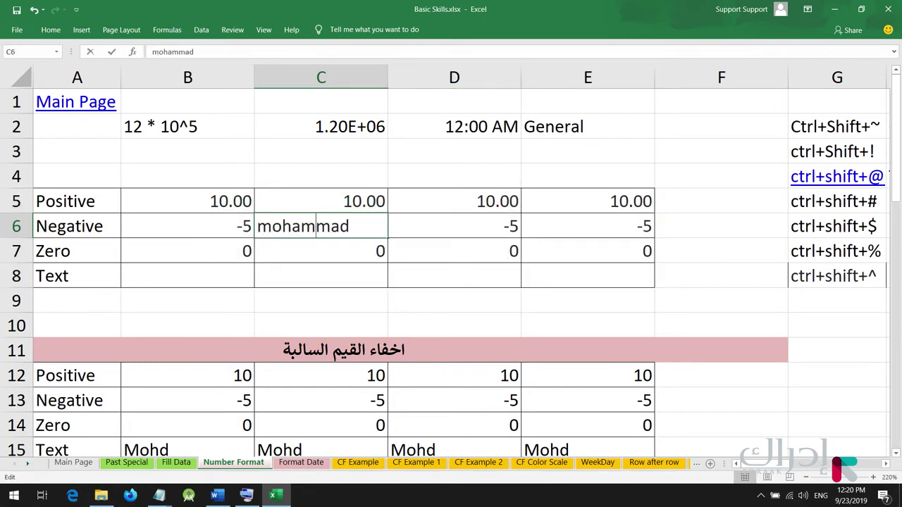
{"action": "double_click", "coordinate": [232, 277]}
{"action": "left_click", "coordinate": [322, 277]}
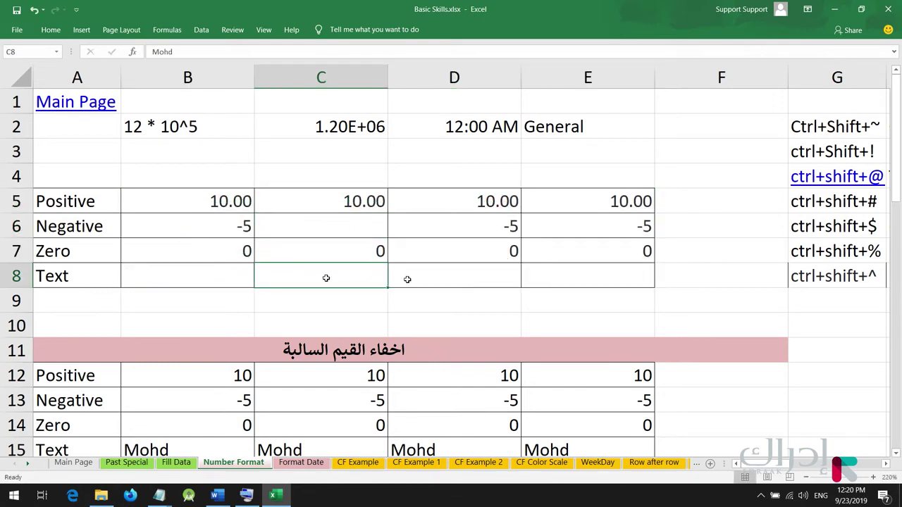
{"action": "double_click", "coordinate": [492, 275]}
{"action": "double_click", "coordinate": [584, 273]}
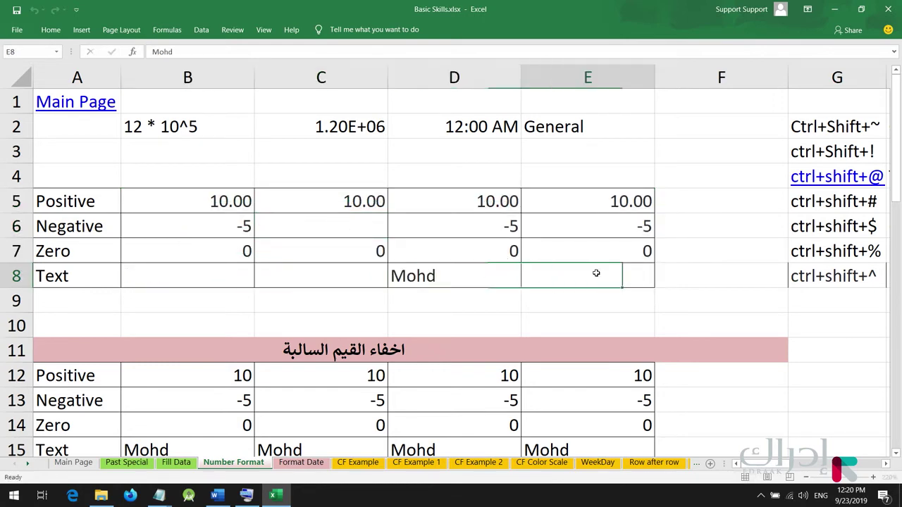
{"action": "left_click", "coordinate": [421, 250]}
- Select B5:E8, switch to Notepad and append @ as the text section, completing the code 0.00;-#;0;@
{"action": "left_click_drag", "start_coordinate": [174, 195], "coordinate": [591, 267]}
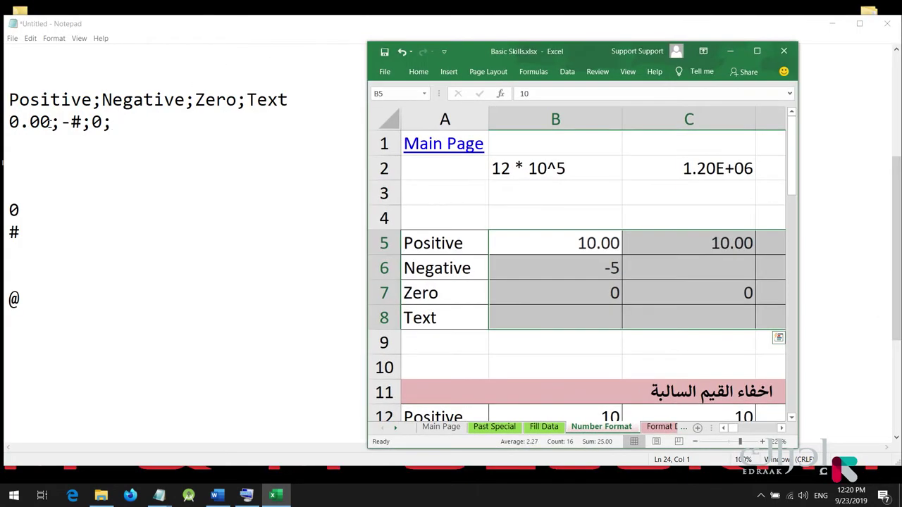
{"action": "left_click_drag", "start_coordinate": [51, 123], "coordinate": [3, 125]}
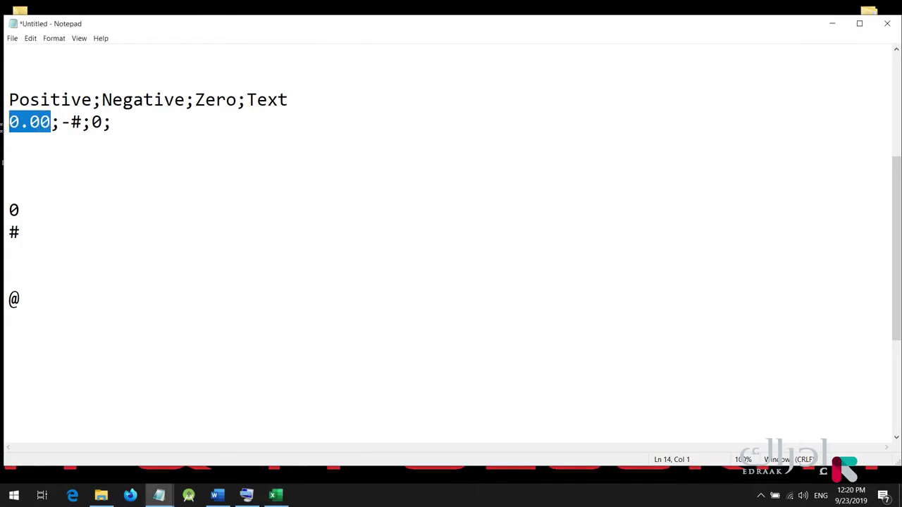
{"action": "left_click_drag", "start_coordinate": [50, 123], "coordinate": [103, 123]}
{"action": "left_click", "coordinate": [112, 122]}
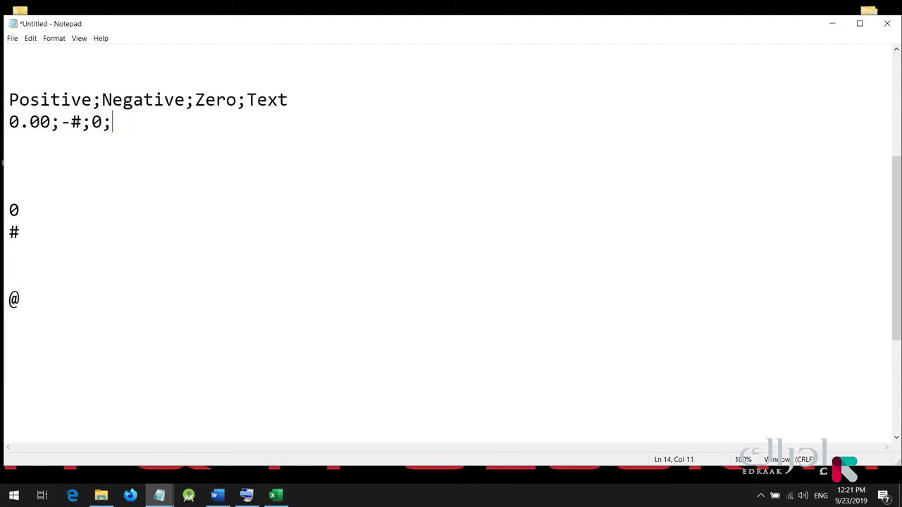
{"action": "type", "text": "@"}
- Switch back to Excel, maximize the workbook and change the custom format of B5:E8 to 0.00;-#;0;@
{"action": "left_click", "coordinate": [275, 495]}
{"action": "left_click", "coordinate": [759, 42]}
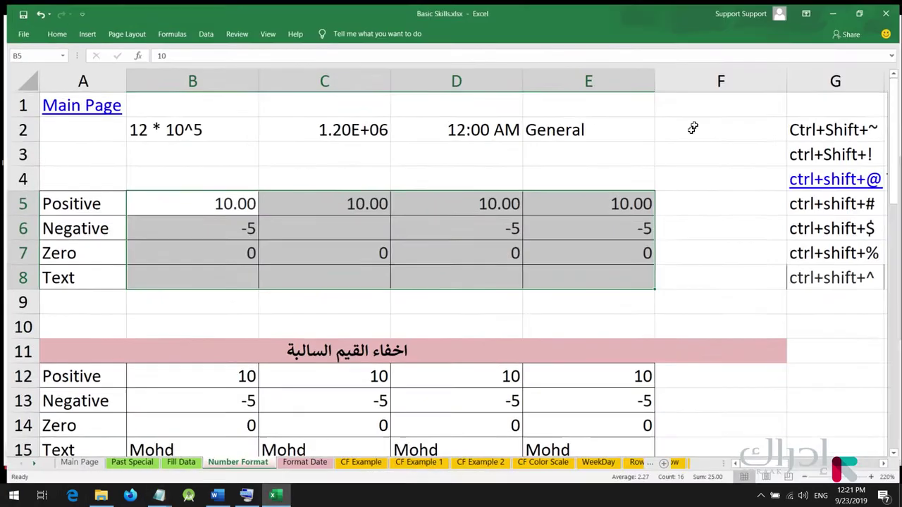
{"action": "right_click", "coordinate": [250, 219]}
{"action": "left_click", "coordinate": [299, 423]}
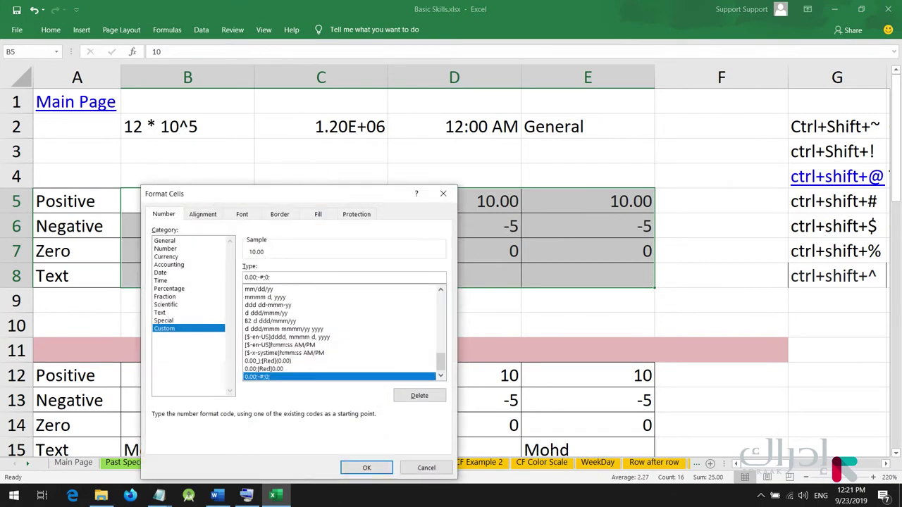
{"action": "type", "text": "@"}
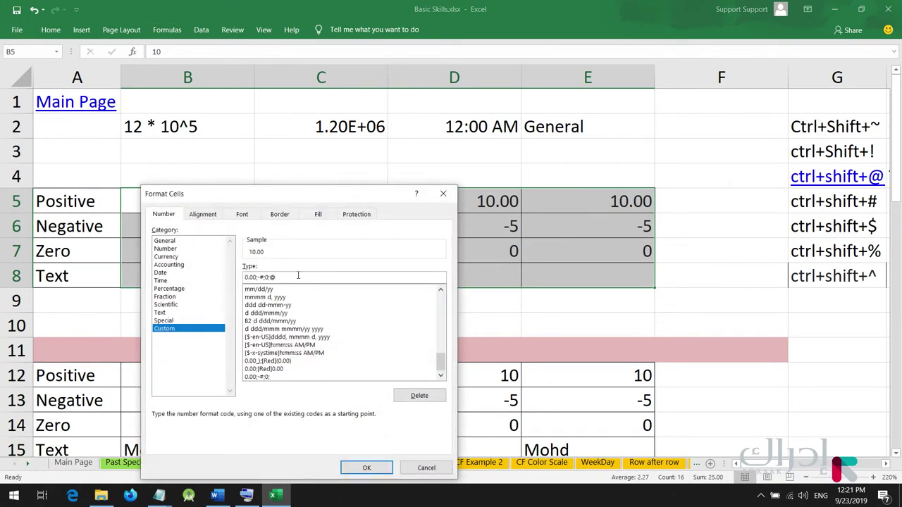
{"action": "left_click", "coordinate": [363, 468]}
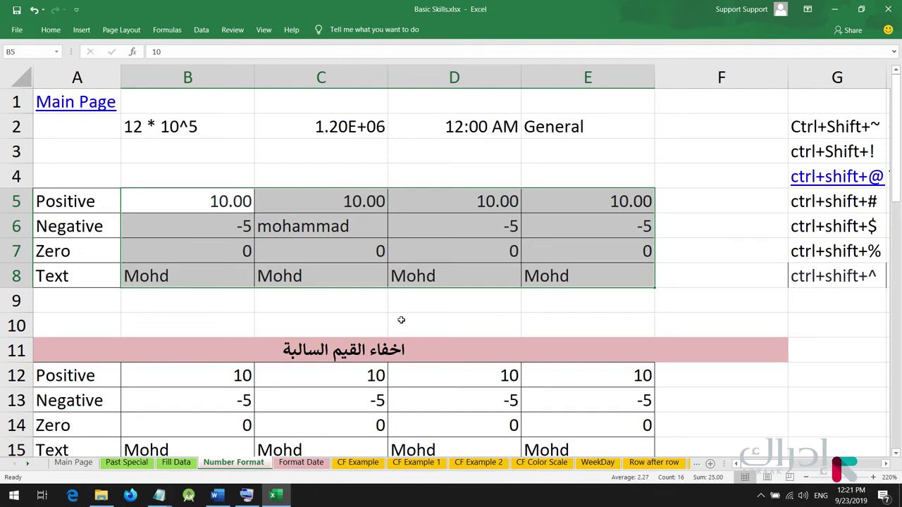
- Open the cell format settings for B5:E8, switch to Notepad and replace the @ text section of the code with "err"
{"action": "key", "text": "ctrl+1"}
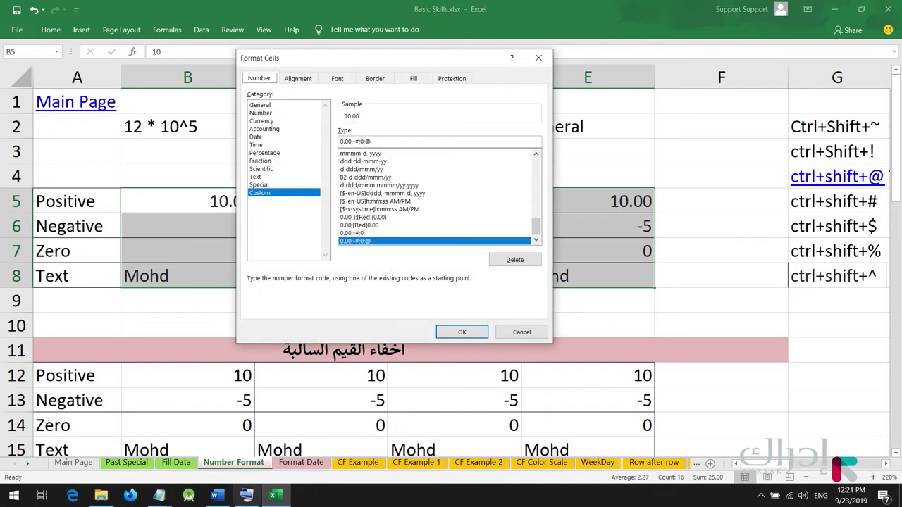
{"action": "mouse_move", "coordinate": [159, 495]}
{"action": "left_click", "coordinate": [202, 444]}
{"action": "double_click", "coordinate": [117, 122]}
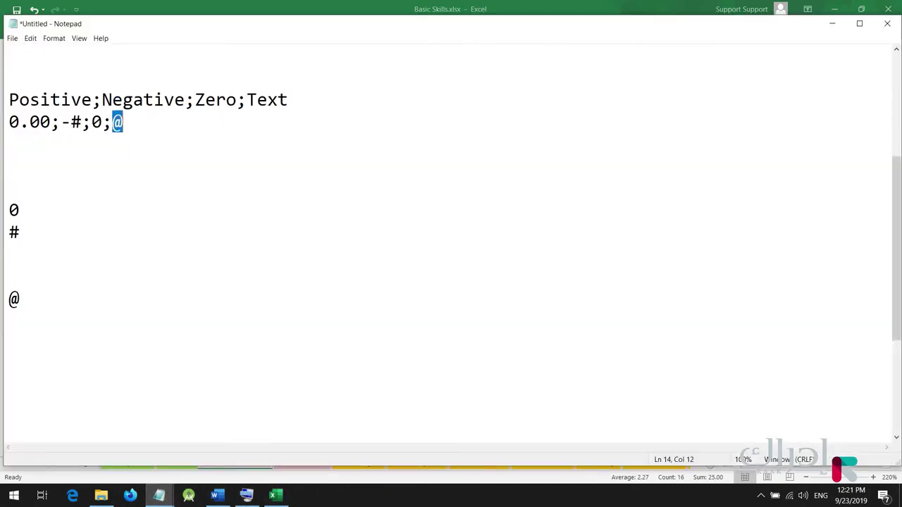
{"action": "type", "text": "\"err"}
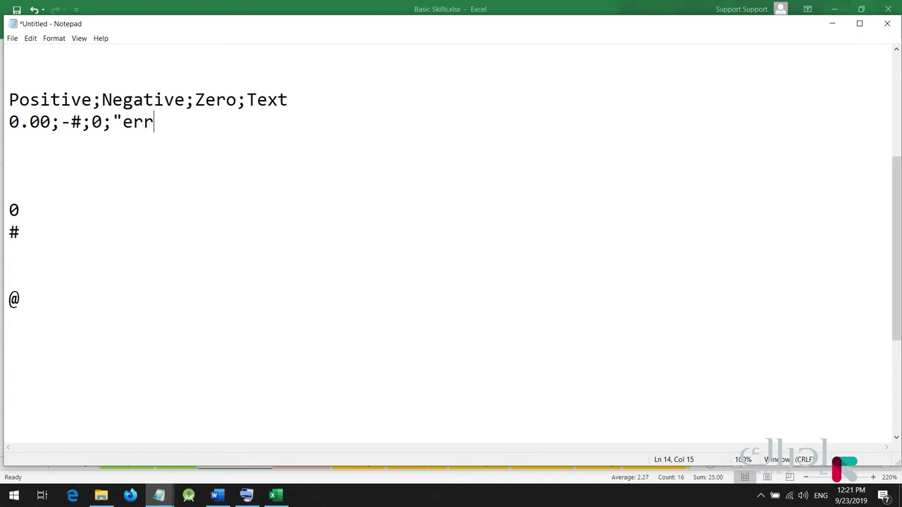
{"action": "type", "text": "\""}
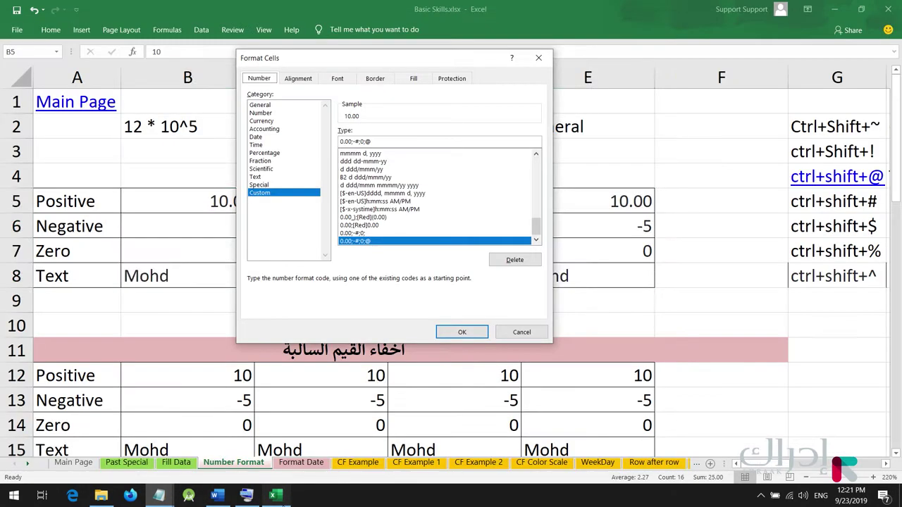
- Switch back to Excel and set the custom format of B5:E8 to 0.00;-#;0; with "خطاء" as the text section
{"action": "left_click", "coordinate": [274, 495]}
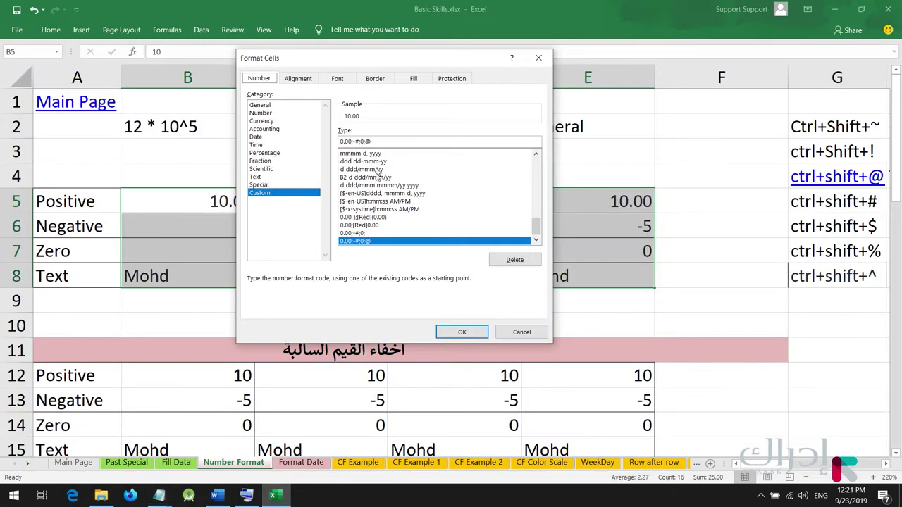
{"action": "key", "text": "BackSpace"}
{"action": "key", "text": "alt+shift"}
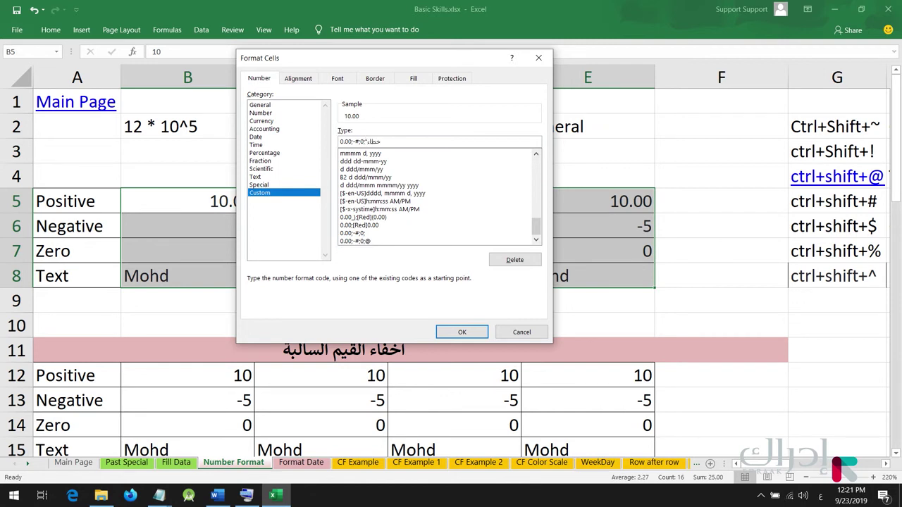
{"action": "key", "text": "alt+shift"}
{"action": "type", "text": "\""}
{"action": "left_click", "coordinate": [461, 332]}
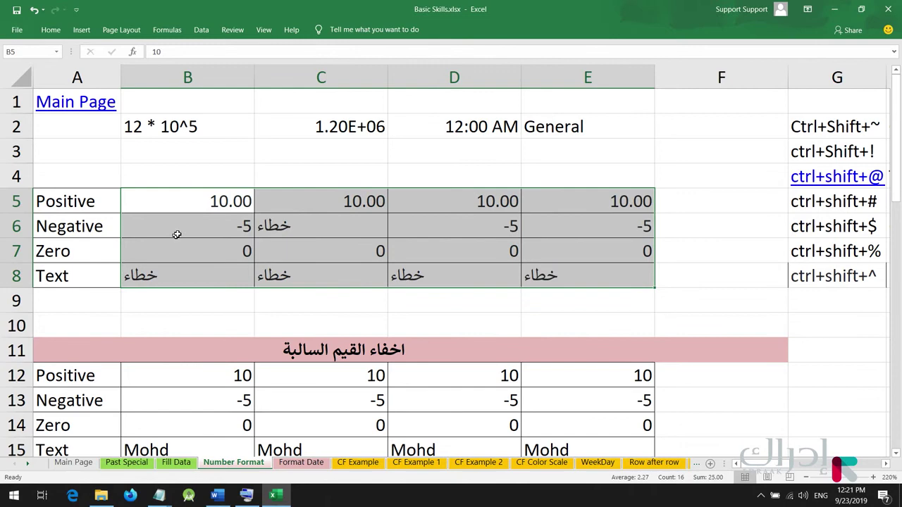
- Correct the text section of the custom format of B5:E8 to "خطء"
{"action": "left_click", "coordinate": [485, 281]}
{"action": "left_click_drag", "start_coordinate": [159, 202], "coordinate": [590, 282]}
{"action": "key", "text": "ctrl+1"}
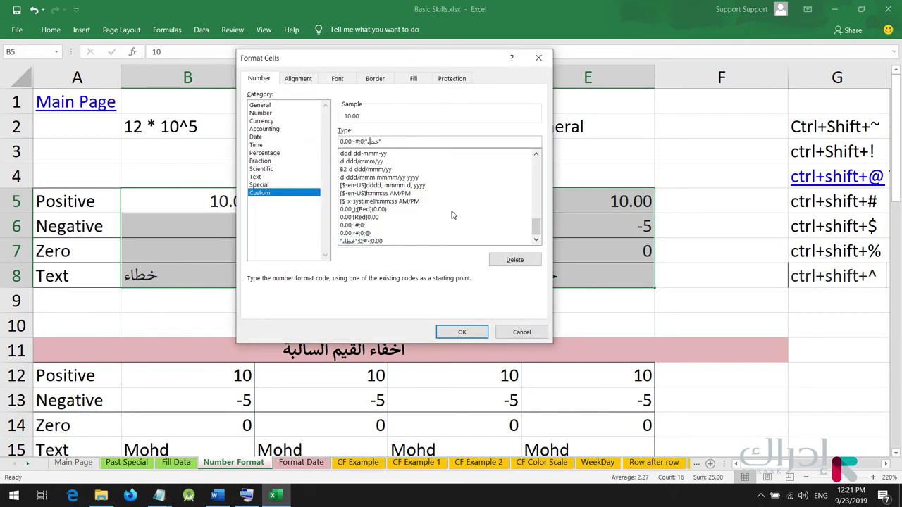
{"action": "key", "text": "Return"}
- Replace the number in cell B6 with a person's first name to test the text section
{"action": "double_click", "coordinate": [189, 218]}
{"action": "key", "text": "BackSpace"}
{"action": "key", "text": "BackSpace"}
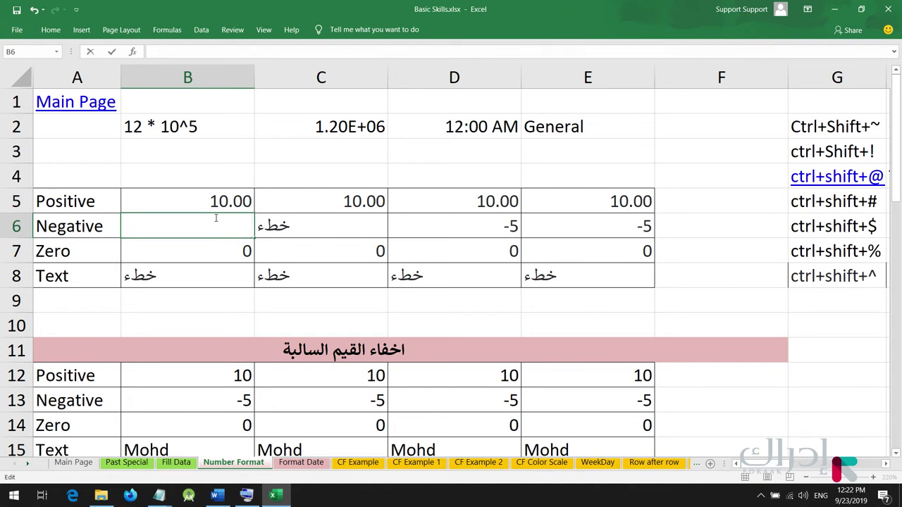
{"action": "type", "text": "Ahmad"}
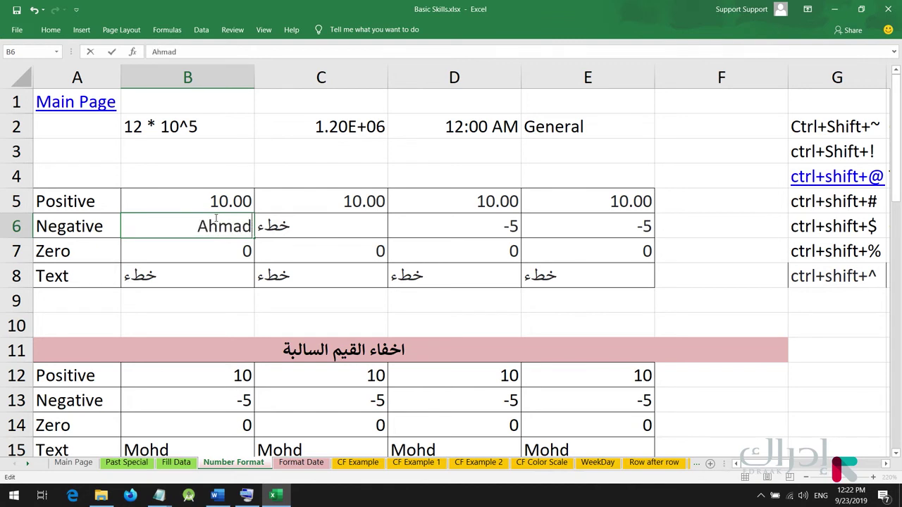
{"action": "key", "text": "Return"}
- Change the custom format of B5:E8 to 0.00;-#;0;"error"
{"action": "left_click_drag", "start_coordinate": [179, 202], "coordinate": [595, 285]}
{"action": "key", "text": "ctrl+1"}
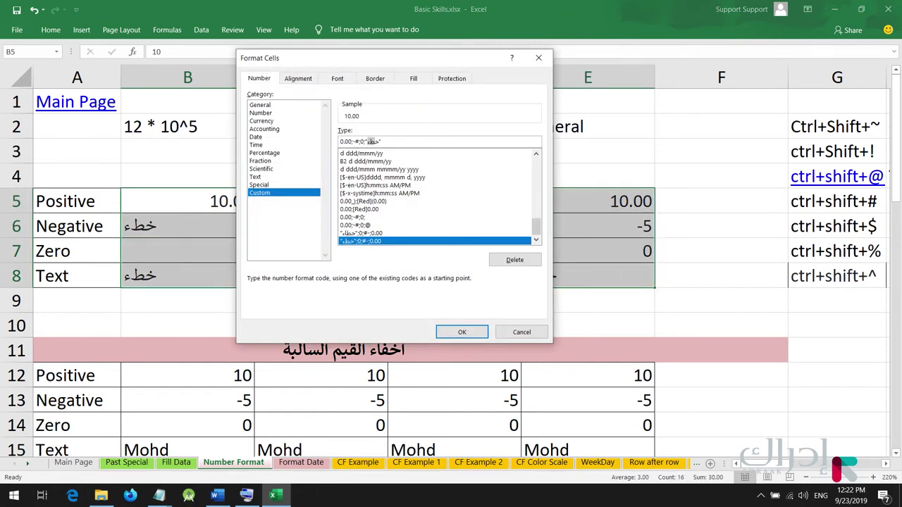
{"action": "mouse_move", "coordinate": [368, 141]}
{"action": "left_mouse_down"}
{"action": "mouse_move", "coordinate": [380, 141]}
{"action": "mouse_move", "coordinate": [368, 141]}
{"action": "left_mouse_up"}
{"action": "type", "text": "error"}
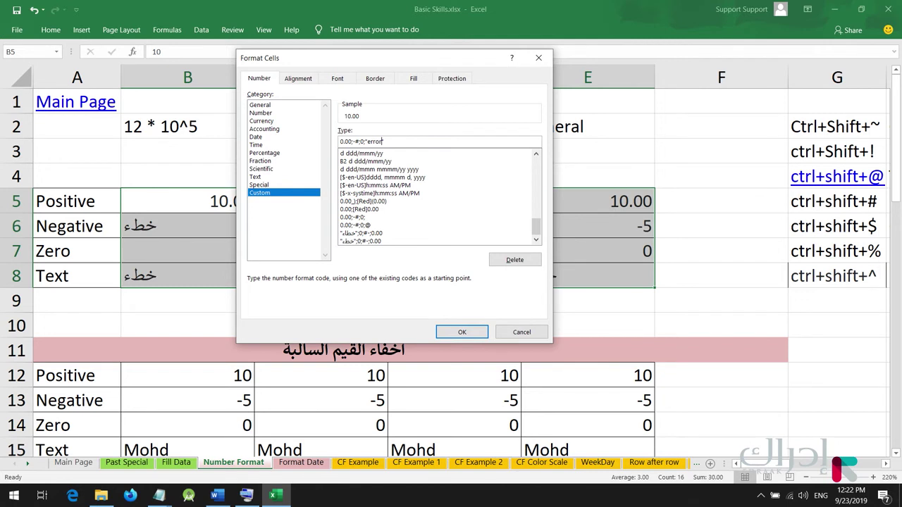
{"action": "left_click", "coordinate": [461, 332]}
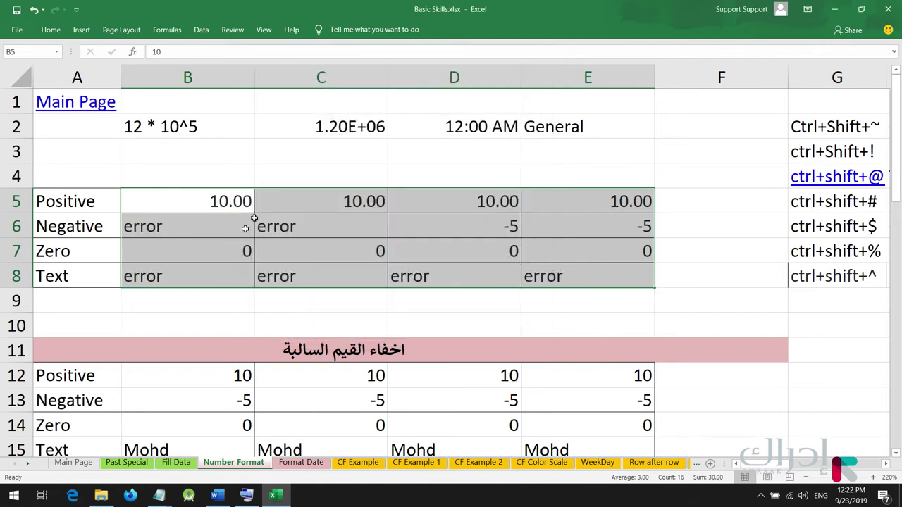
- Enter a person's name in cell E6 to test the text section of the format
{"action": "left_click", "coordinate": [554, 225]}
{"action": "type", "text": "Mogamma"}
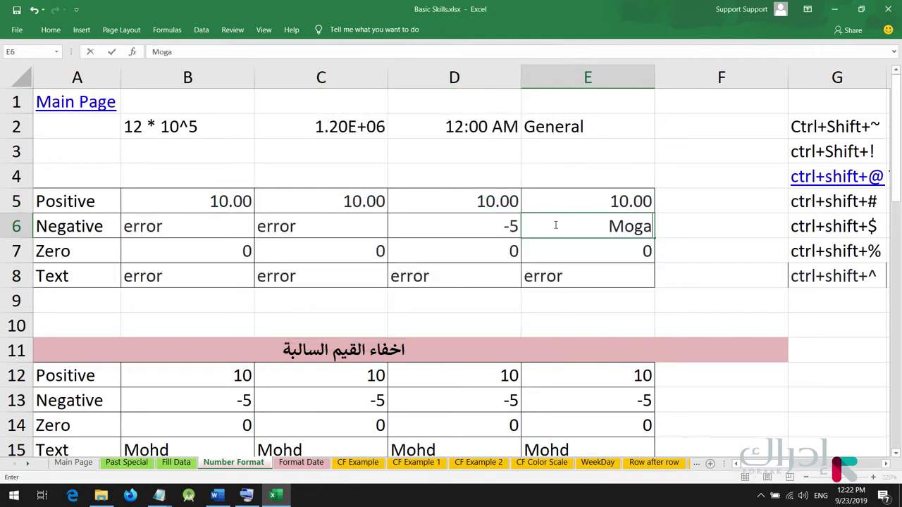
{"action": "key", "text": "Return"}
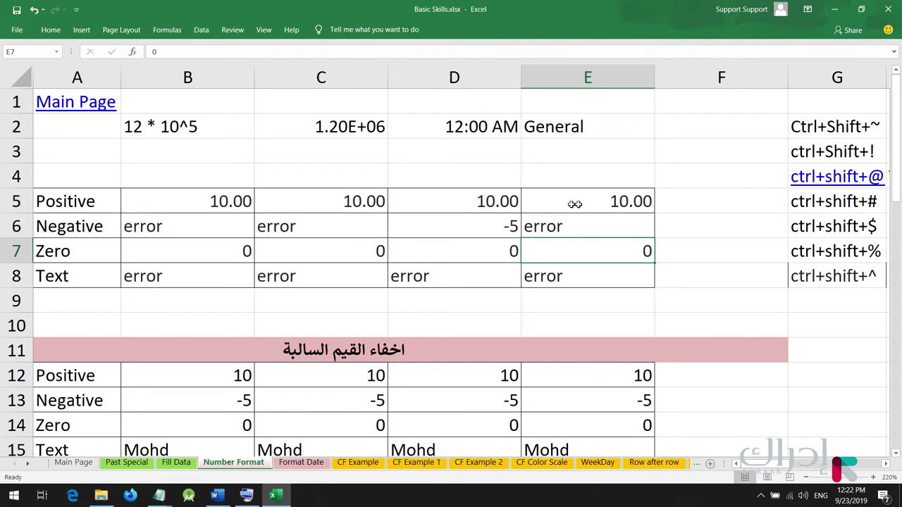
- Replace the contents of cell E6 with the number 623 and inspect the cell
{"action": "left_click", "coordinate": [574, 226]}
{"action": "type", "text": "623"}
{"action": "key", "text": "Return"}
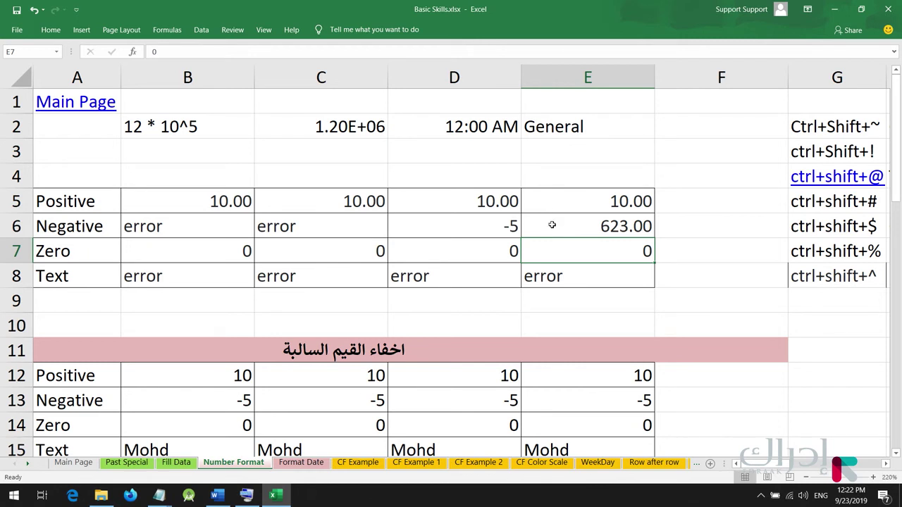
{"action": "left_click", "coordinate": [553, 223]}
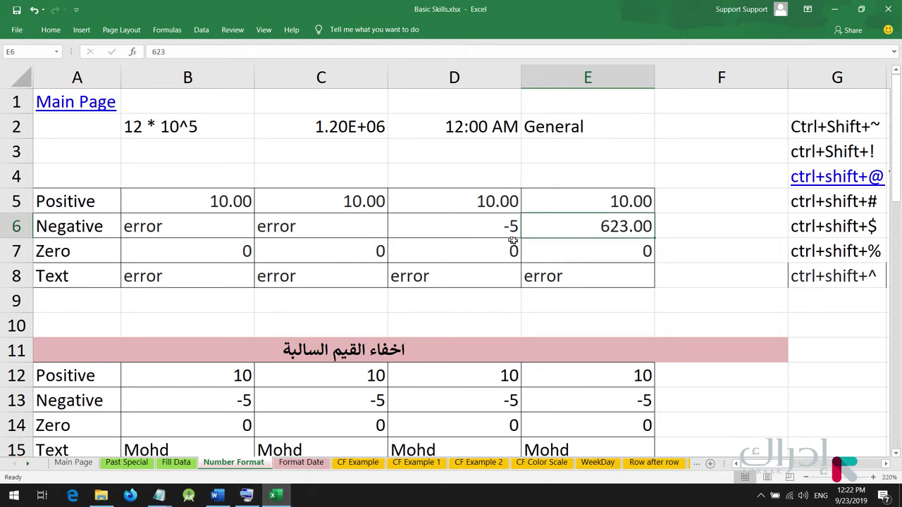
- Replace the text in cell B6 with -6
{"action": "left_click", "coordinate": [173, 229]}
{"action": "left_click", "coordinate": [169, 240]}
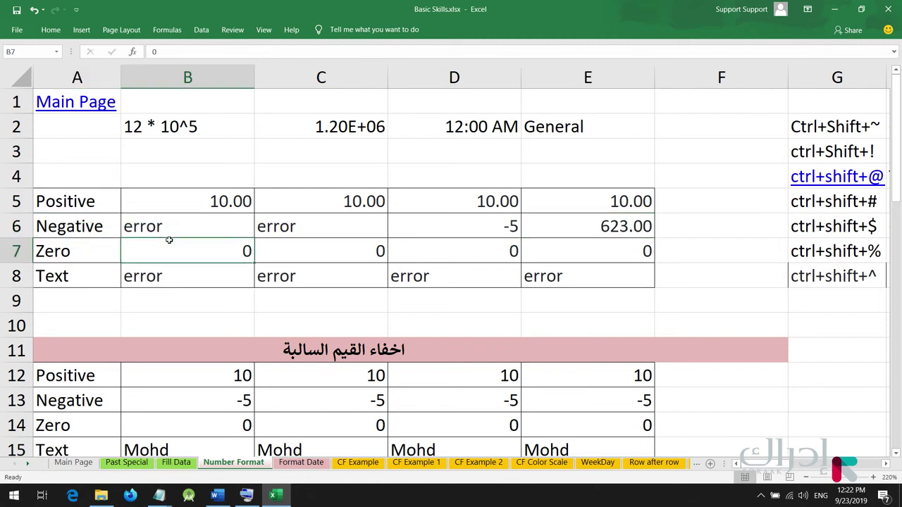
{"action": "key", "text": "Up"}
{"action": "type", "text": "-"}
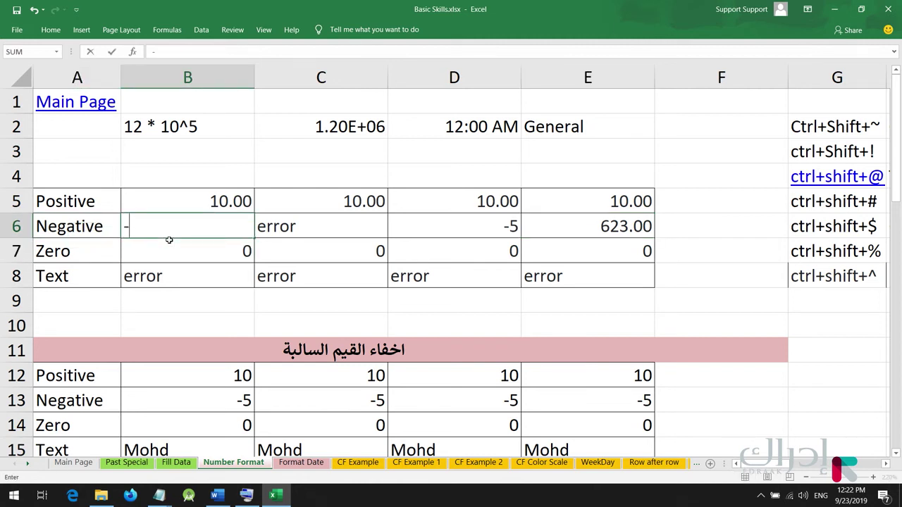
{"action": "type", "text": "6"}
{"action": "key", "text": "Return"}
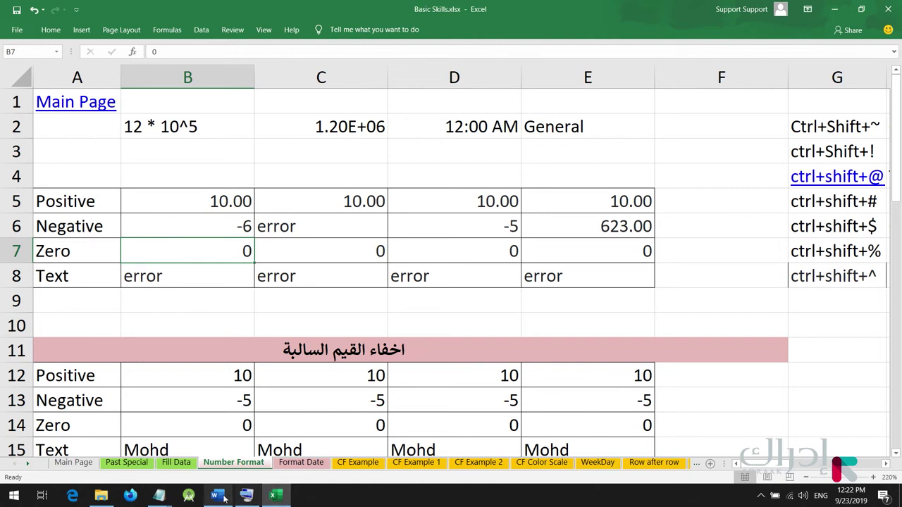
- Switch to Notepad and write a second code, 0.000;-(0.00);0;@, on the line below the first one
{"action": "left_click", "coordinate": [159, 495]}
{"action": "left_click", "coordinate": [216, 458]}
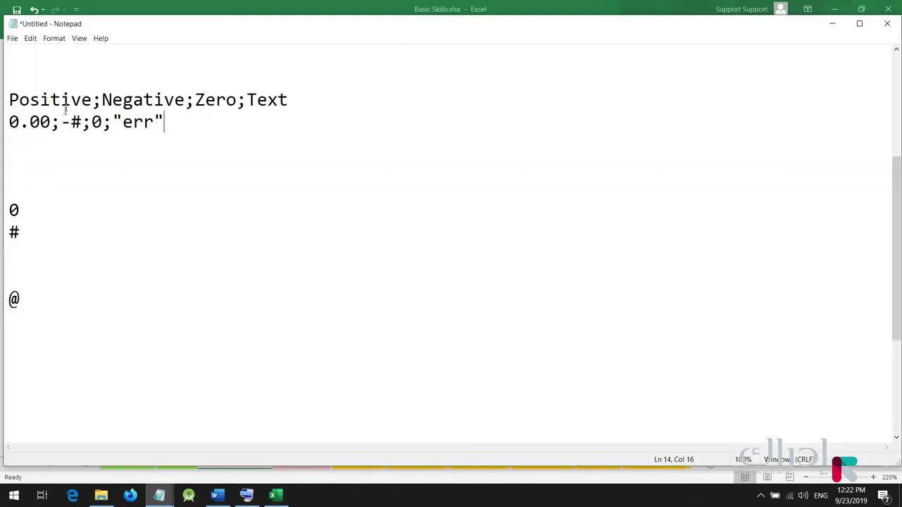
{"action": "mouse_move", "coordinate": [71, 122]}
{"action": "left_mouse_down"}
{"action": "mouse_move", "coordinate": [62, 122]}
{"action": "mouse_move", "coordinate": [82, 121]}
{"action": "left_mouse_up"}
{"action": "left_click", "coordinate": [78, 137]}
{"action": "type", "text": "0.000;-(3"}
{"action": "key", "text": "BackSpace"}
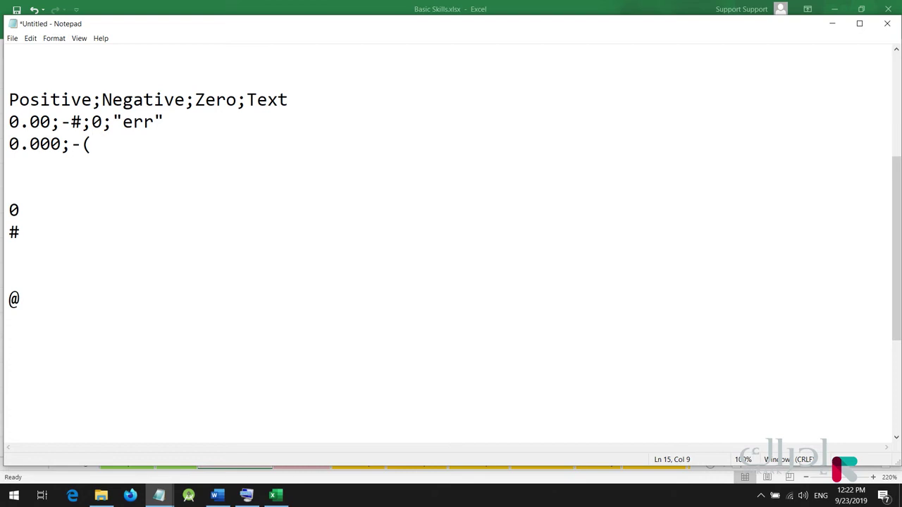
{"action": "type", "text": "0.00);0"}
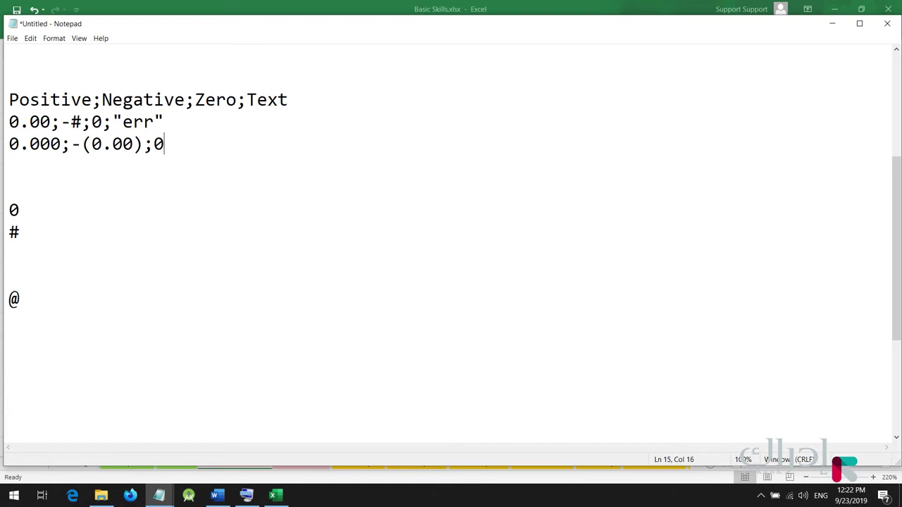
{"action": "type", "text": ";@"}
- Add blank lines below the second code and write the color tag [Green] on its own line
{"action": "key", "text": "Return"}
{"action": "key", "text": "Return"}
{"action": "key", "text": "Return"}
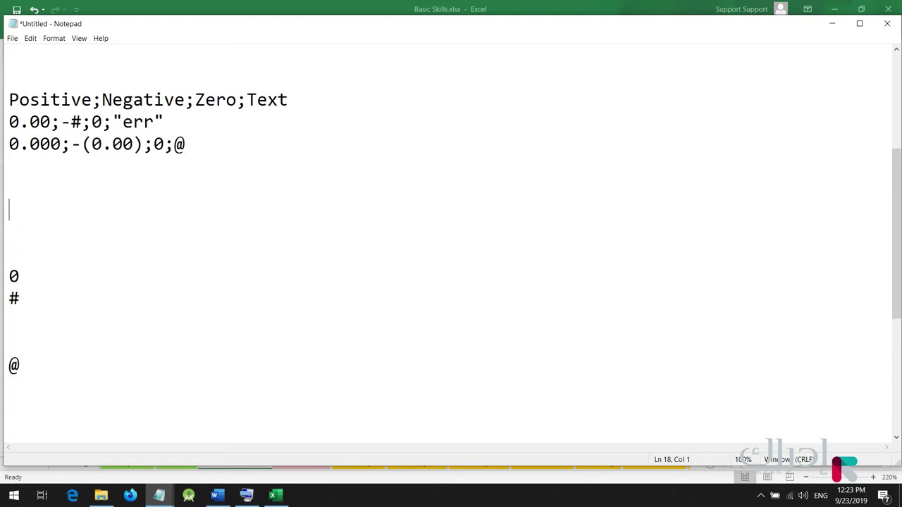
{"action": "type", "text": "[]"}
{"action": "type", "text": "Green"}
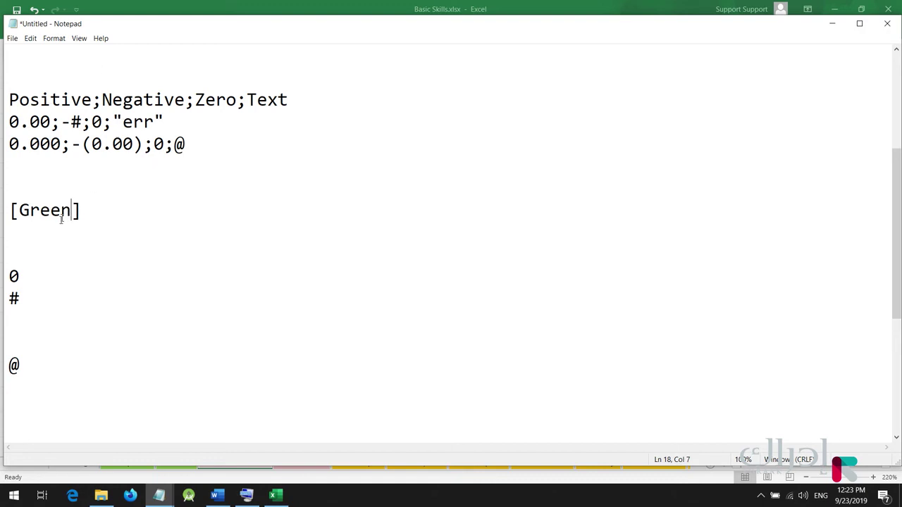
- Copy the [Green] tag to the start of the second code's negative section, making it 0.000;[Green]-(0.00);0;@
{"action": "left_click", "coordinate": [85, 211]}
{"action": "key", "text": "shift+Home"}
{"action": "key", "text": "ctrl+c"}
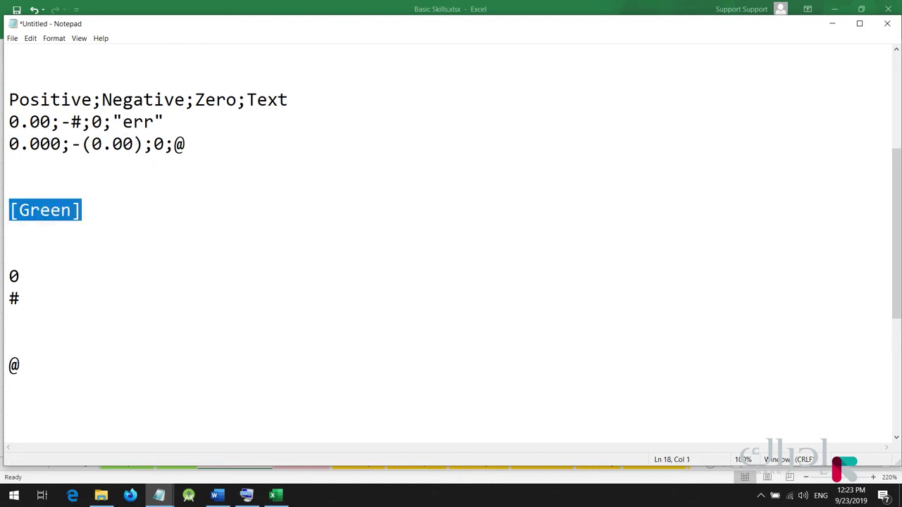
{"action": "left_click", "coordinate": [71, 144]}
{"action": "key", "text": "ctrl+v"}
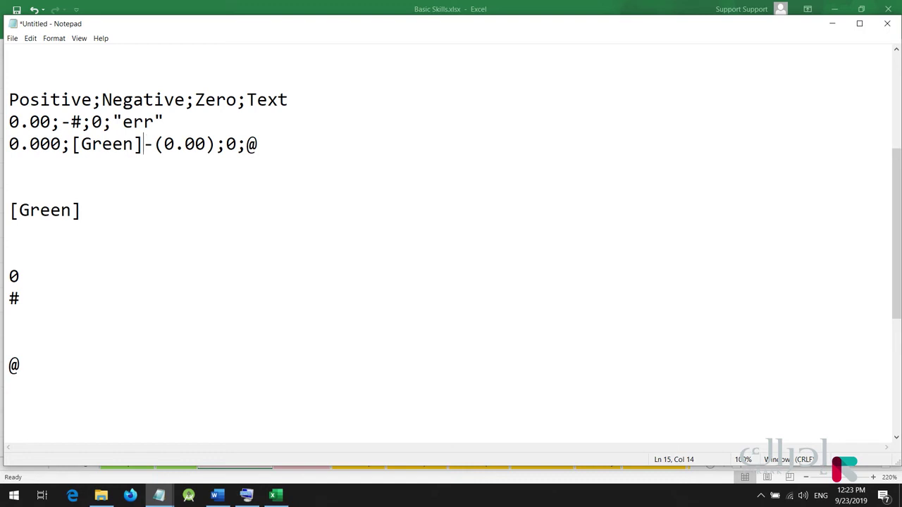
- Copy the second code, switch to Excel and apply 0.000;[Green]-(0.00);0;@ as the custom format of B12:E15
{"action": "left_click_drag", "start_coordinate": [257, 143], "coordinate": [10, 144]}
{"action": "key", "text": "ctrl+c"}
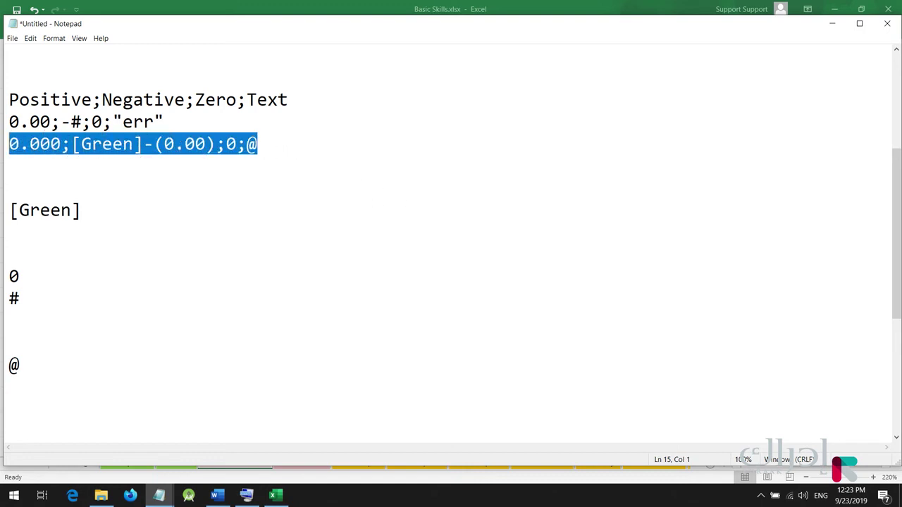
{"action": "left_click", "coordinate": [276, 495]}
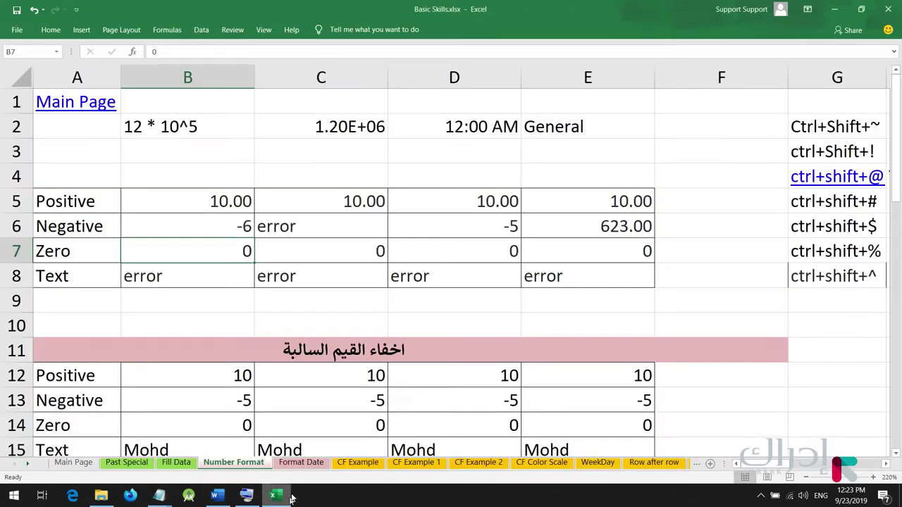
{"action": "left_click_drag", "start_coordinate": [172, 203], "coordinate": [588, 275]}
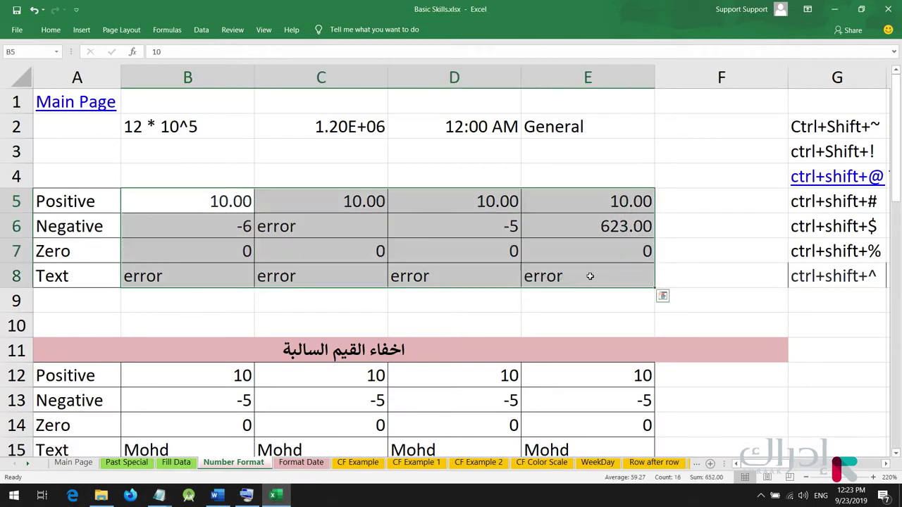
{"action": "scroll", "coordinate": [530, 322], "scroll_direction": "down", "scroll_amount": 1}
{"action": "left_click_drag", "start_coordinate": [232, 296], "coordinate": [598, 374]}
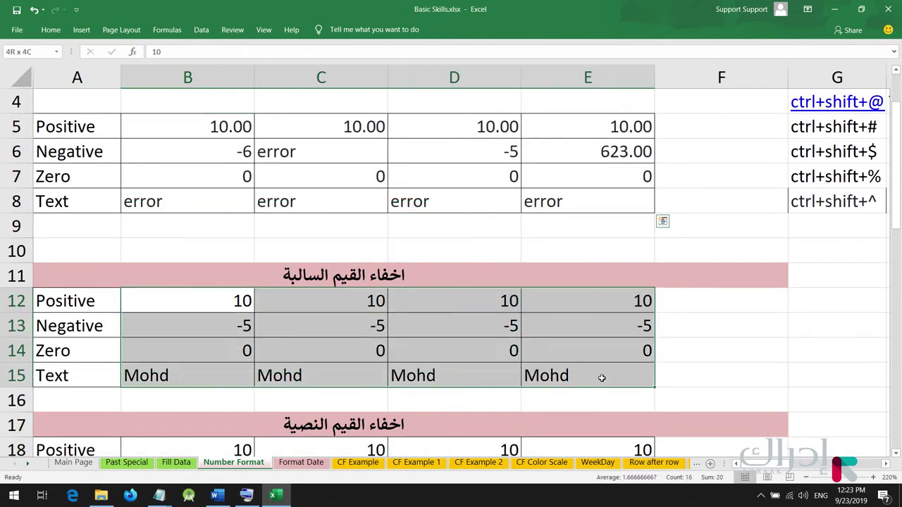
{"action": "key", "text": "ctrl+1"}
{"action": "left_click", "coordinate": [260, 192]}
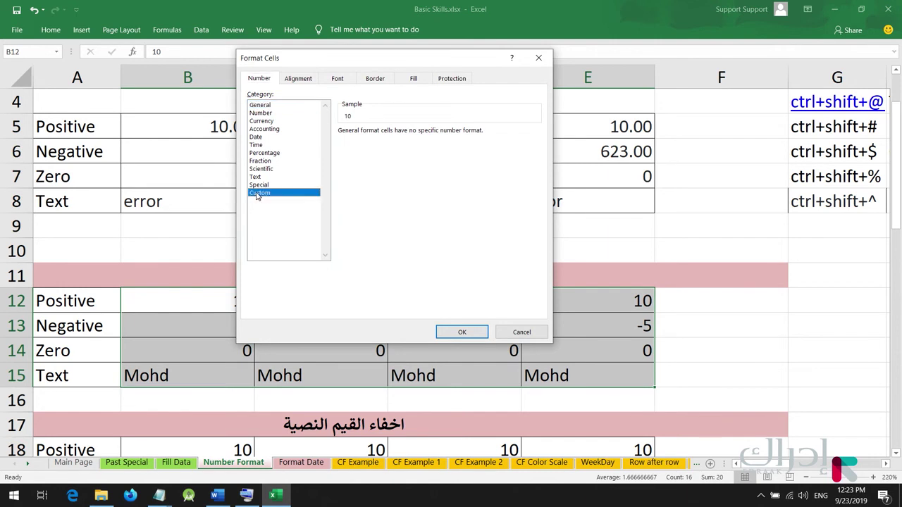
{"action": "double_click", "coordinate": [380, 139]}
{"action": "key", "text": "ctrl+v"}
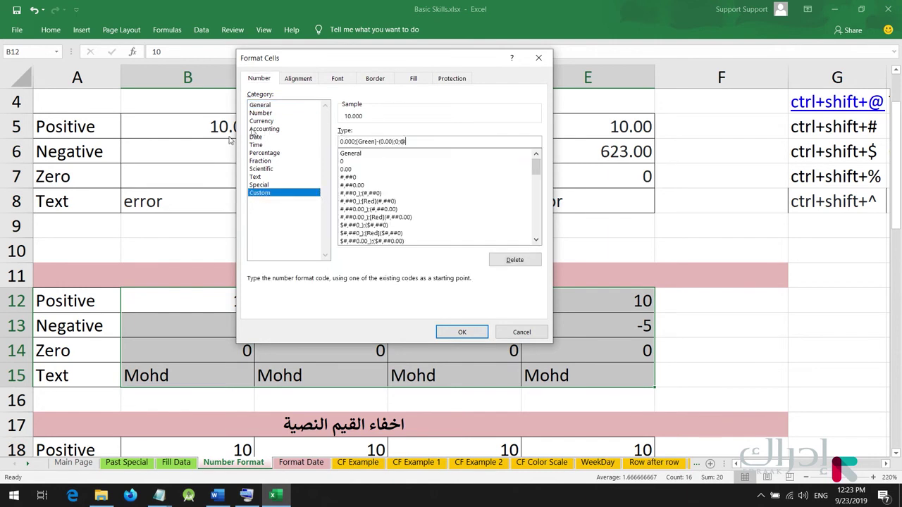
{"action": "left_click", "coordinate": [461, 332]}
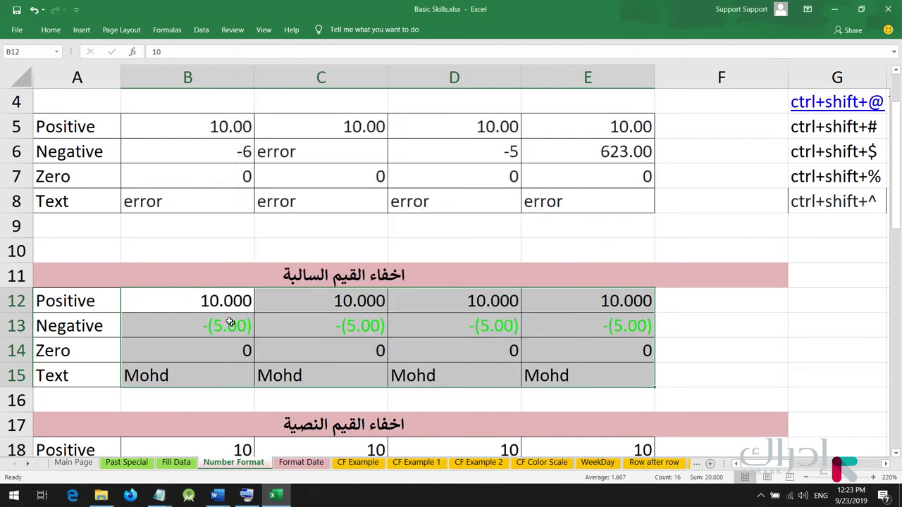
{"action": "left_click_drag", "start_coordinate": [206, 325], "coordinate": [584, 340]}
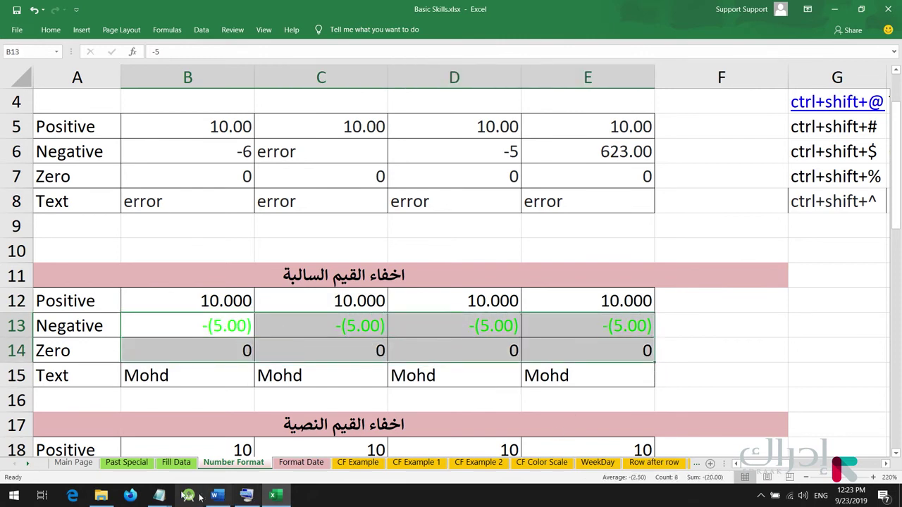
- Switch to Notepad and add the color tags [Blue], [Red] and [Yellow] on separate lines below [Green]
{"action": "left_click", "coordinate": [162, 495]}
{"action": "left_click", "coordinate": [191, 478]}
{"action": "left_click", "coordinate": [35, 171]}
{"action": "key", "text": "Down"}
{"action": "key", "text": "Down"}
{"action": "key", "text": "Down"}
{"action": "type", "text": "[Blue"}
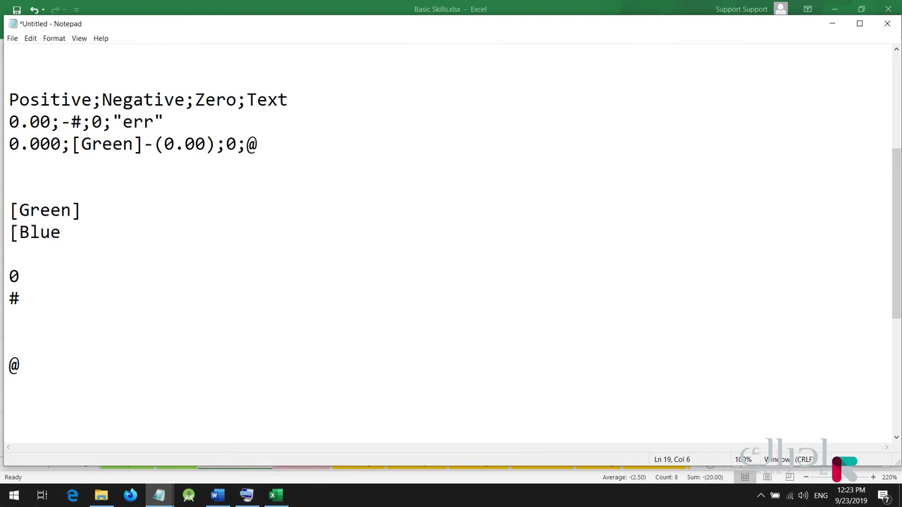
{"action": "type", "text": "]"}
{"action": "key", "text": "Return"}
{"action": "type", "text": "[Red]"}
{"action": "key", "text": "Return"}
{"action": "type", "text": "["}
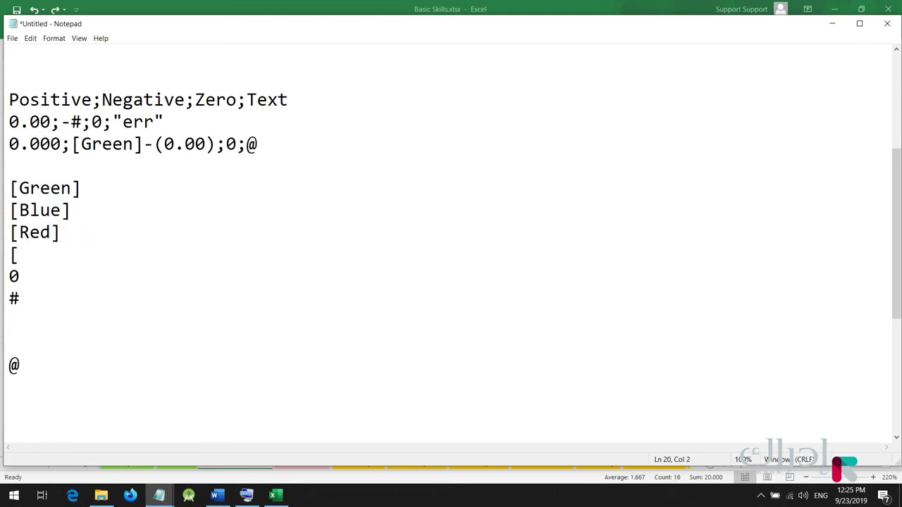
{"action": "type", "text": "Yellow]"}
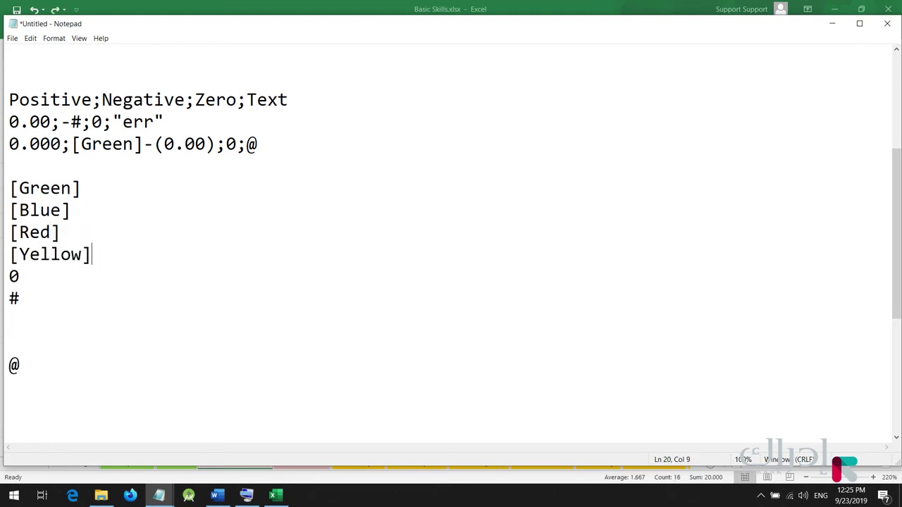
- Leave a blank line below [Yellow] and write the numbered color tag note [color 1 ==> 56]
{"action": "key", "text": "Return"}
{"action": "key", "text": "Return"}
{"action": "type", "text": "["}
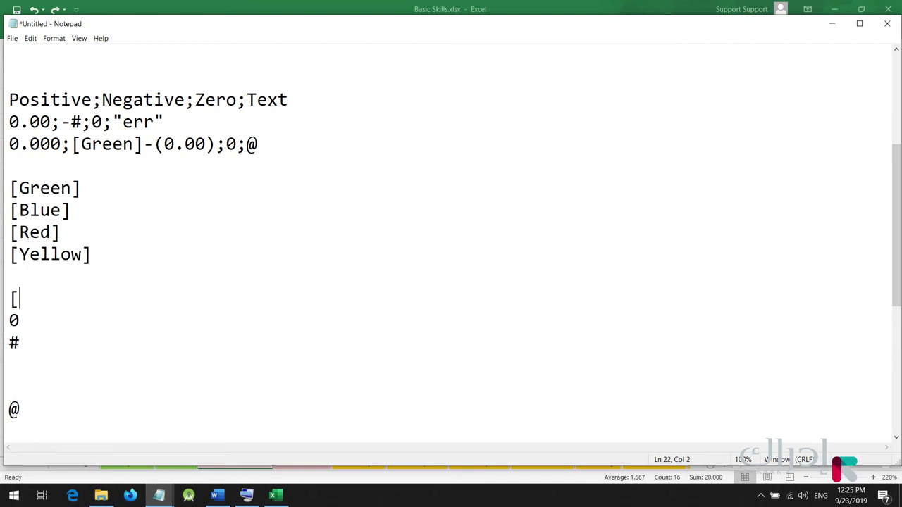
{"action": "type", "text": "color 1 "}
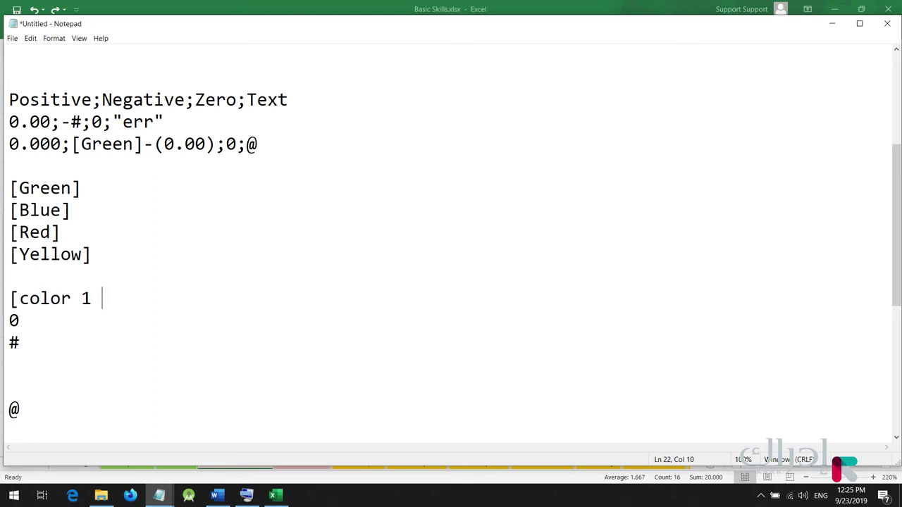
{"action": "type", "text": "==> 56]"}
- Replace Green with color 20 in the second code, making it 0.000;[color 20]-(0.00);0;@
{"action": "left_click_drag", "start_coordinate": [133, 145], "coordinate": [82, 144]}
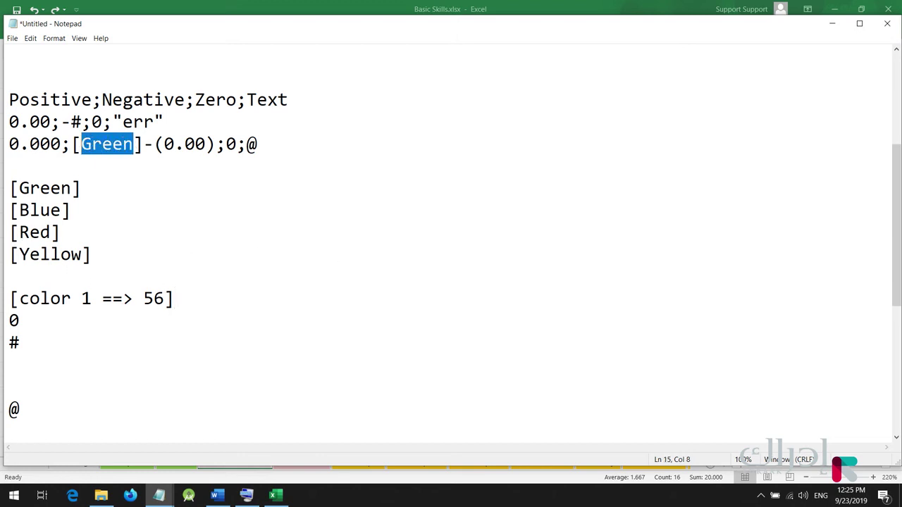
{"action": "type", "text": "color "}
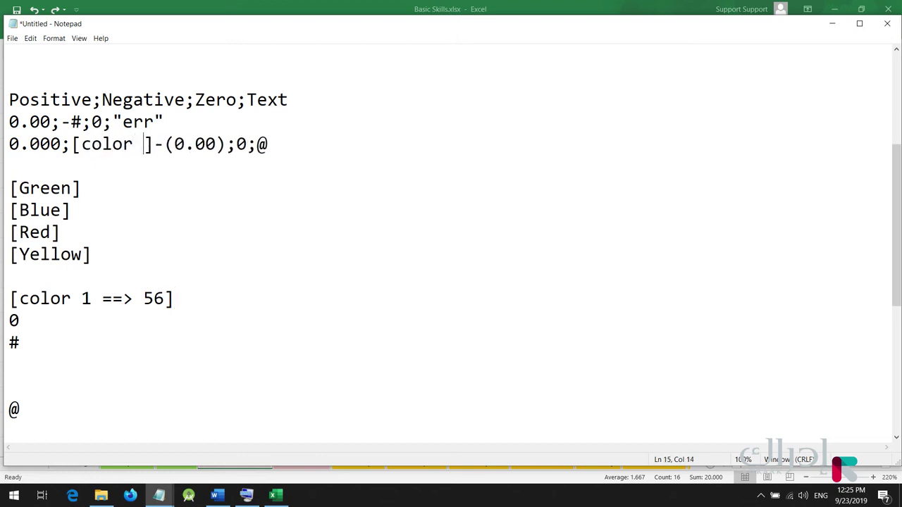
{"action": "type", "text": "20"}
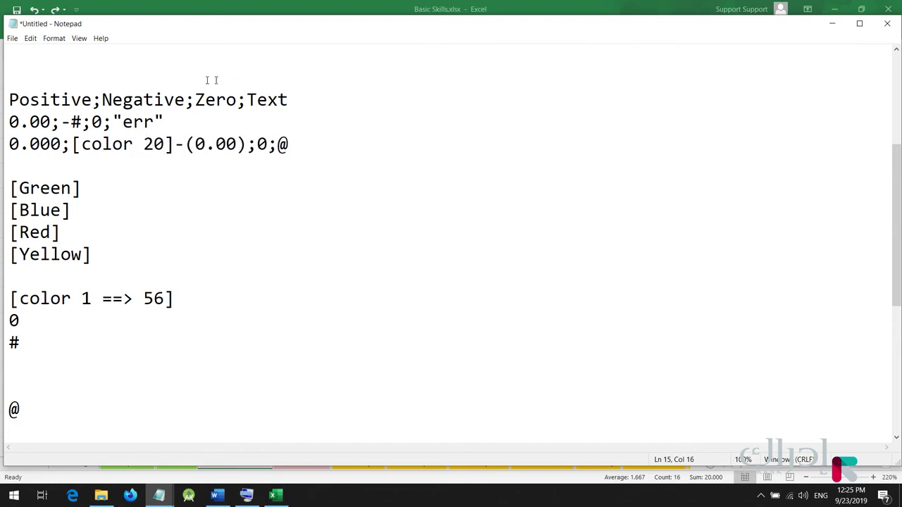
- Copy the second code, switch to Excel, apply 0.000;[color 20]-(0.00);0;@ as the custom format of B12:E15 and inspect the negative row's color
{"action": "left_click_drag", "start_coordinate": [290, 145], "coordinate": [7, 141]}
{"action": "key", "text": "ctrl+c"}
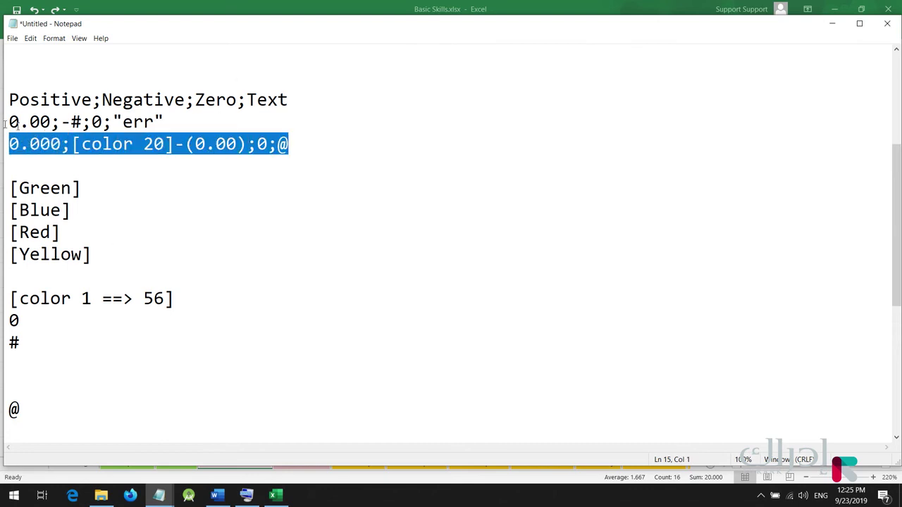
{"action": "left_click", "coordinate": [275, 495]}
{"action": "key", "text": "ctrl+1"}
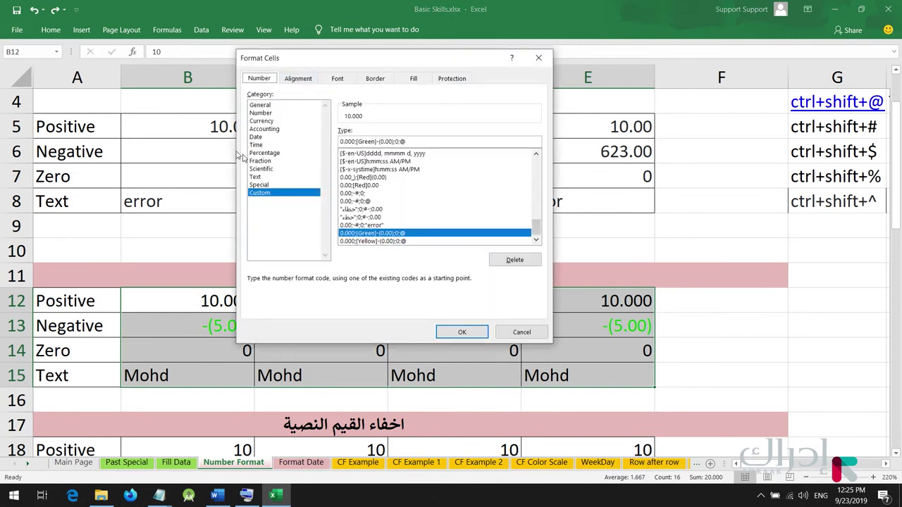
{"action": "key", "text": "ctrl+a"}
{"action": "key", "text": "ctrl+v"}
{"action": "key", "text": "Return"}
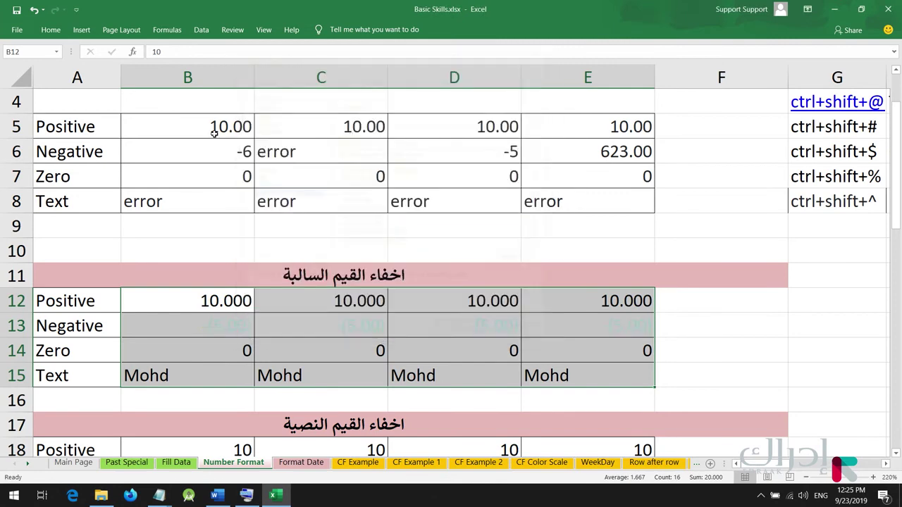
{"action": "scroll", "coordinate": [313, 318], "scroll_direction": "up", "scroll_amount": 3}
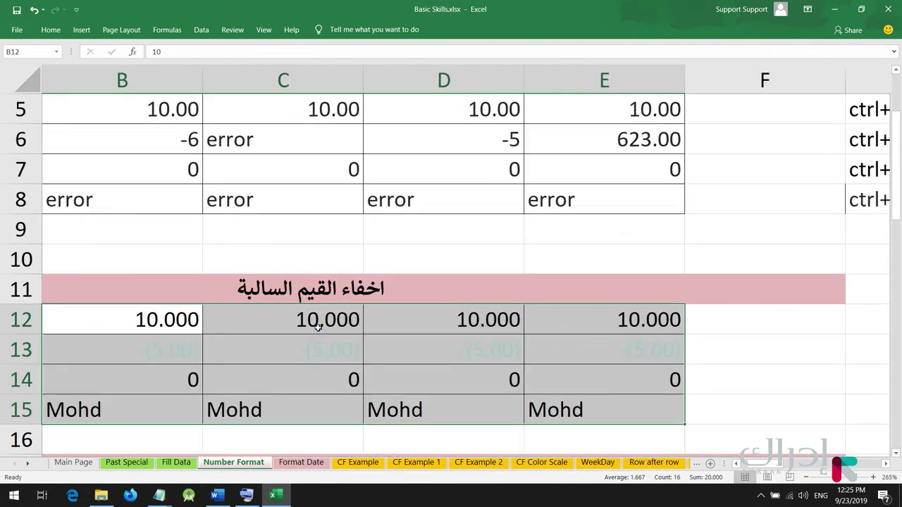
{"action": "scroll", "coordinate": [318, 327], "scroll_direction": "up", "scroll_amount": 2}
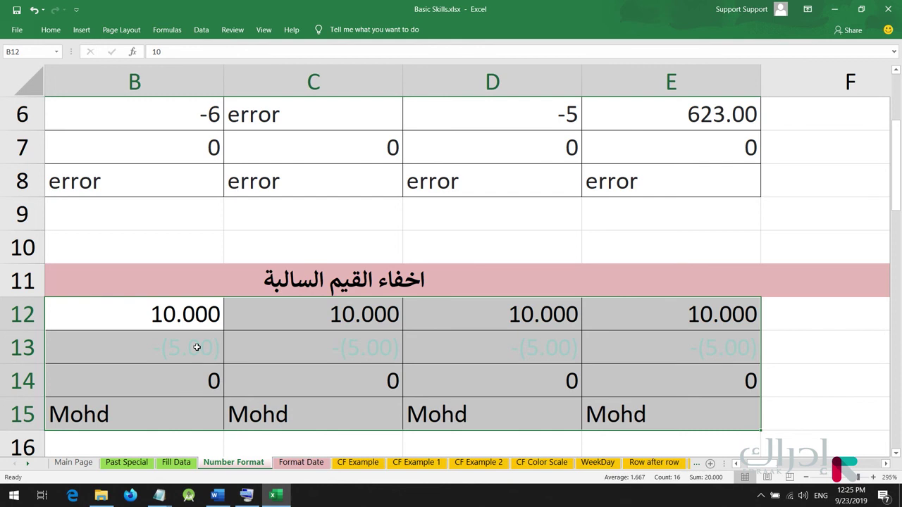
{"action": "left_click", "coordinate": [171, 278]}
{"action": "left_click_drag", "start_coordinate": [172, 312], "coordinate": [616, 400]}
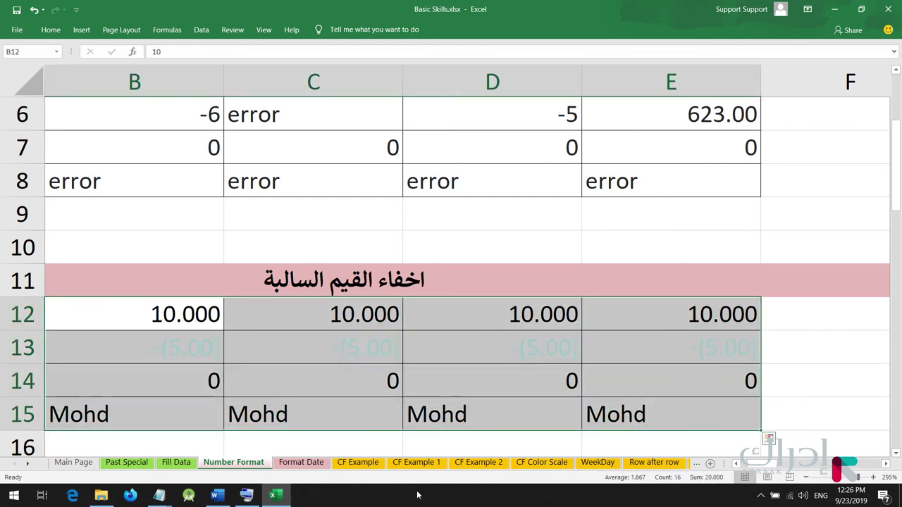
{"action": "scroll", "coordinate": [554, 312], "scroll_direction": "down", "scroll_amount": 3, "text": "ctrl"}
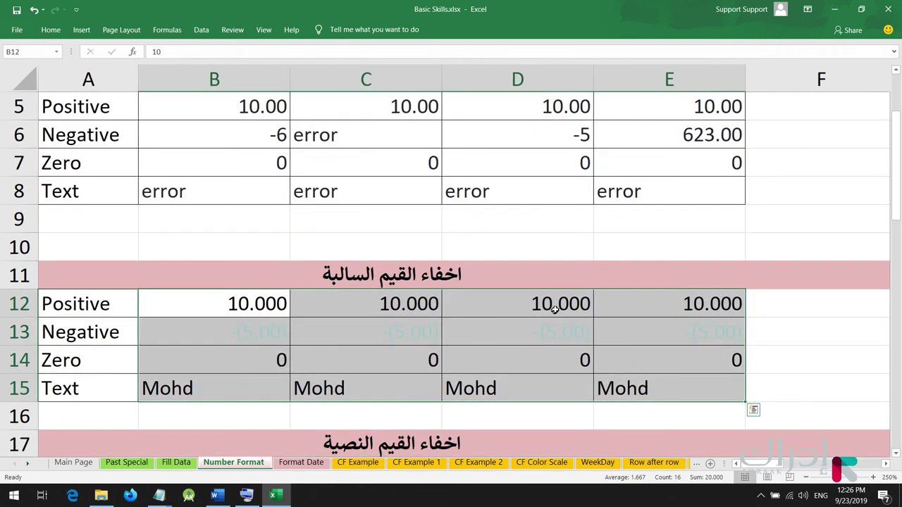
{"action": "scroll", "coordinate": [389, 342], "scroll_direction": "down", "scroll_amount": 2, "text": "ctrl"}
- Switch to Notepad and write a third code with an empty negative section, 0.00;;0;@, below the second code after a blank line
{"action": "left_click", "coordinate": [159, 497]}
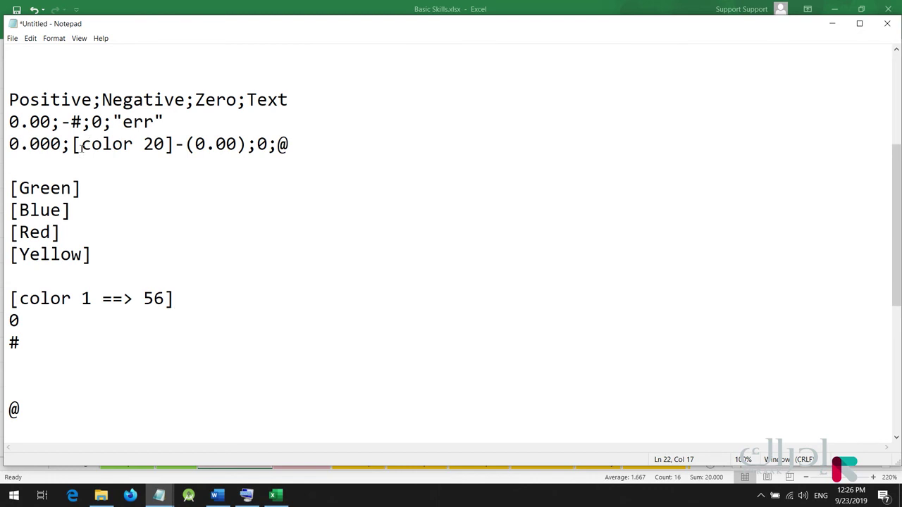
{"action": "left_click", "coordinate": [77, 158]}
{"action": "key", "text": "Return"}
{"action": "key", "text": "Return"}
{"action": "key", "text": "Return"}
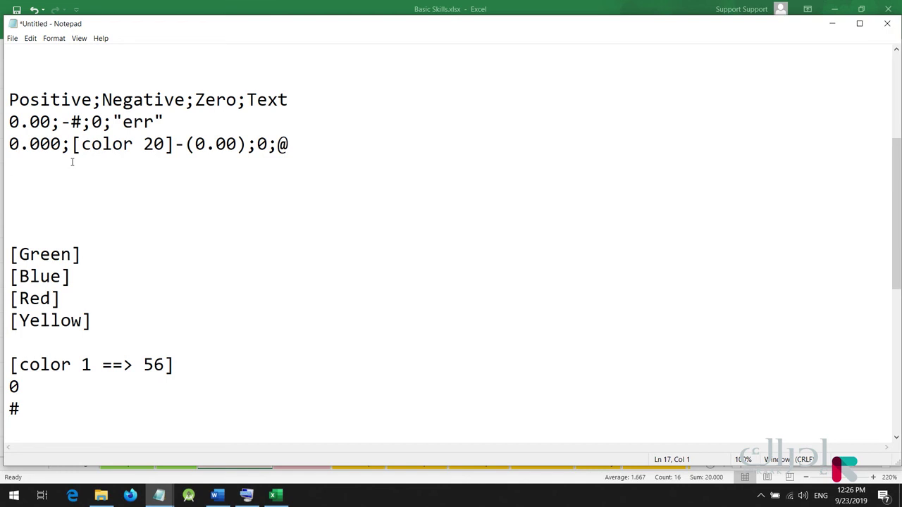
{"action": "type", "text": "0.00;;0;@"}
- Copy the third code, switch to Excel and apply 0.00;;0;@ as the custom format of B12:E15
{"action": "left_click_drag", "start_coordinate": [104, 188], "coordinate": [2, 191]}
{"action": "key", "text": "ctrl+c"}
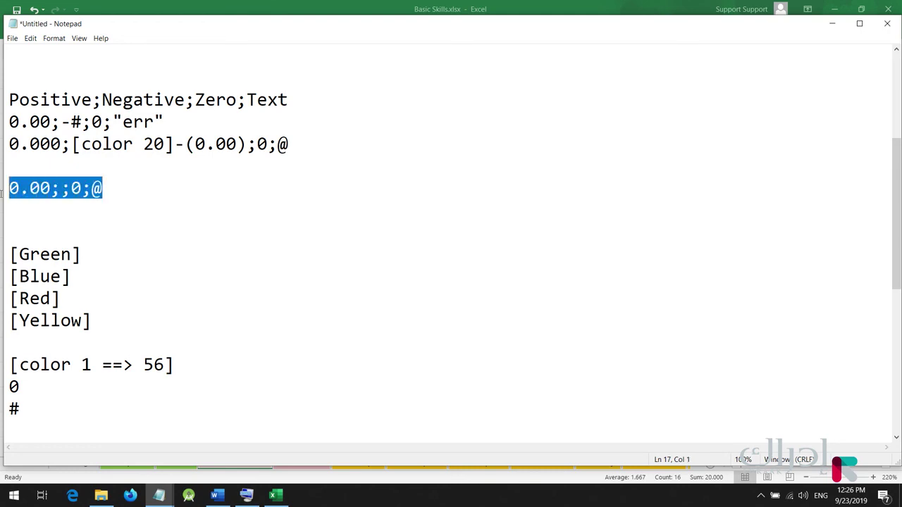
{"action": "left_click", "coordinate": [275, 495]}
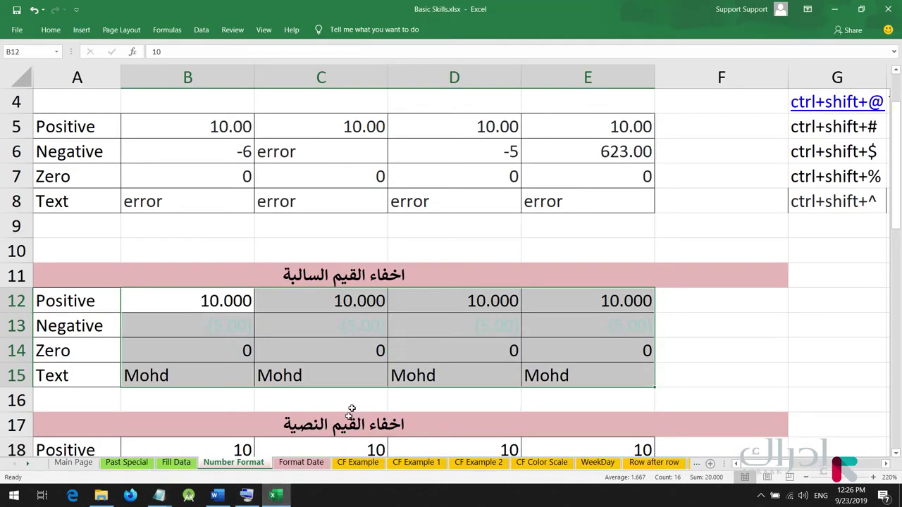
{"action": "key", "text": "ctrl+1"}
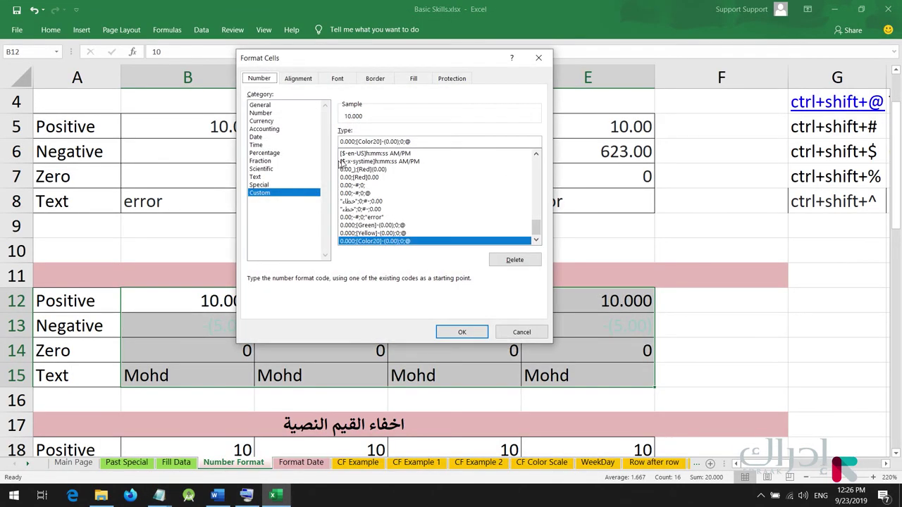
{"action": "left_click", "coordinate": [433, 146]}
{"action": "key", "text": "ctrl+a"}
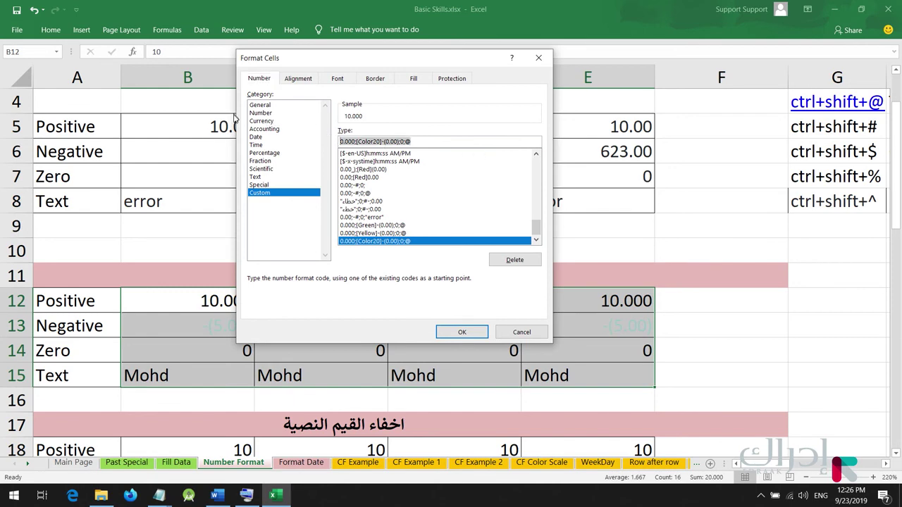
{"action": "key", "text": "ctrl+v"}
{"action": "key", "text": "Return"}
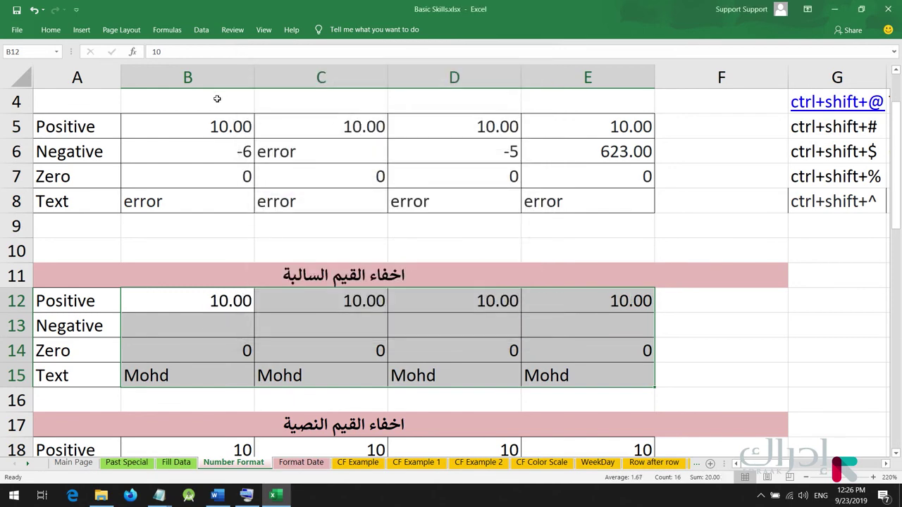
- Check the Negative row B13:E13, open B13 for editing and clear its value
{"action": "left_click_drag", "start_coordinate": [223, 322], "coordinate": [614, 325]}
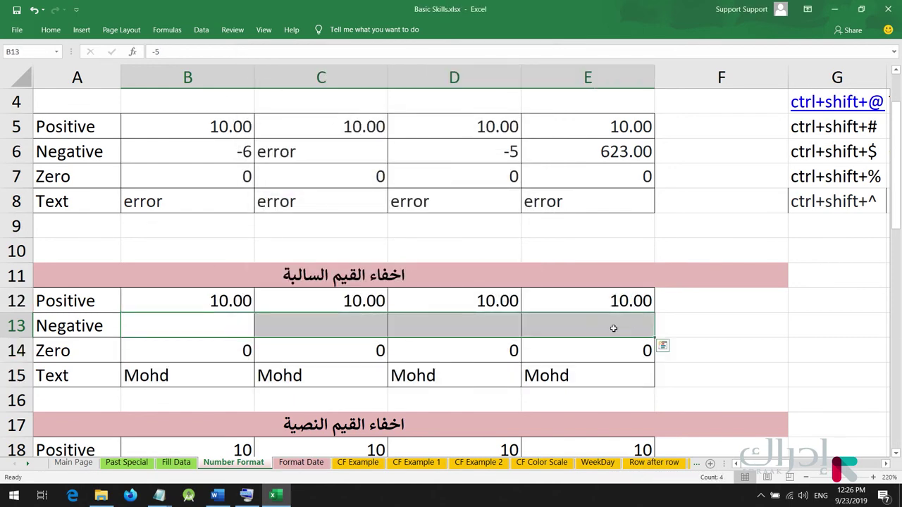
{"action": "left_click", "coordinate": [692, 334]}
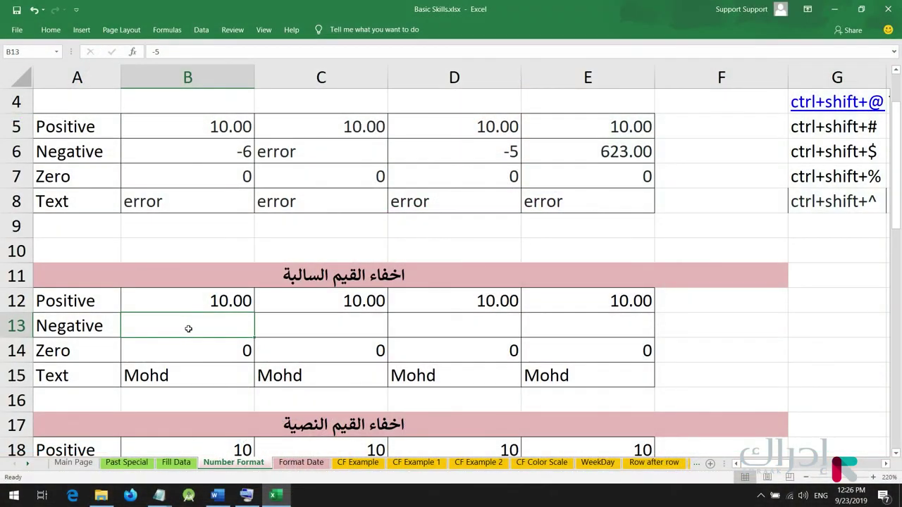
{"action": "double_click", "coordinate": [188, 328]}
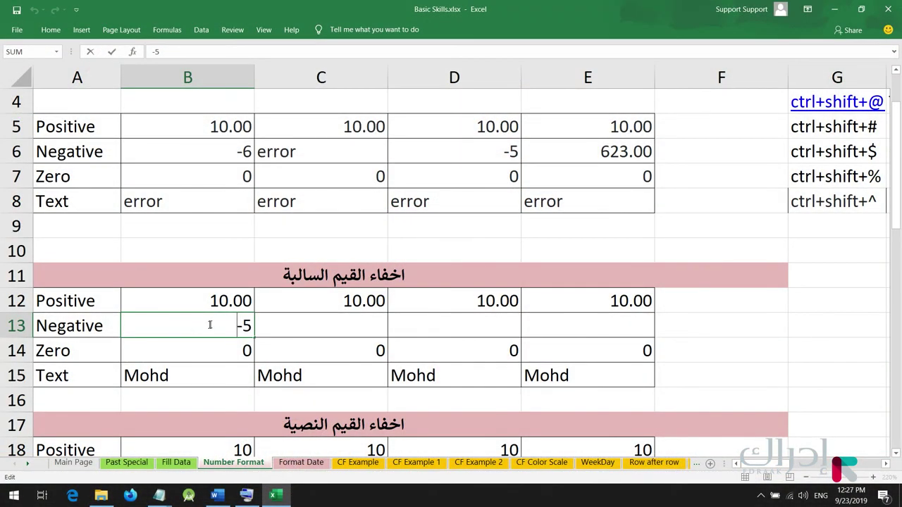
{"action": "left_click_drag", "start_coordinate": [210, 324], "coordinate": [292, 331]}
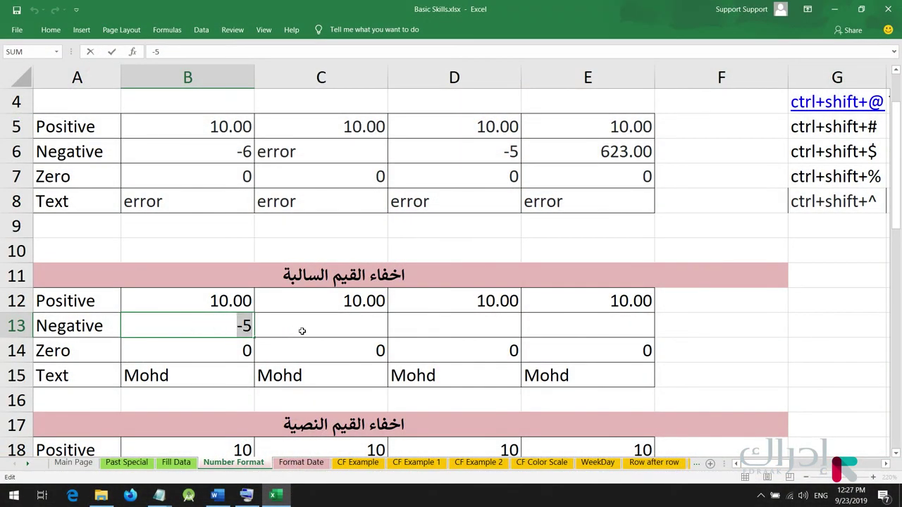
{"action": "key", "text": "BackSpace"}
{"action": "key", "text": "Return"}
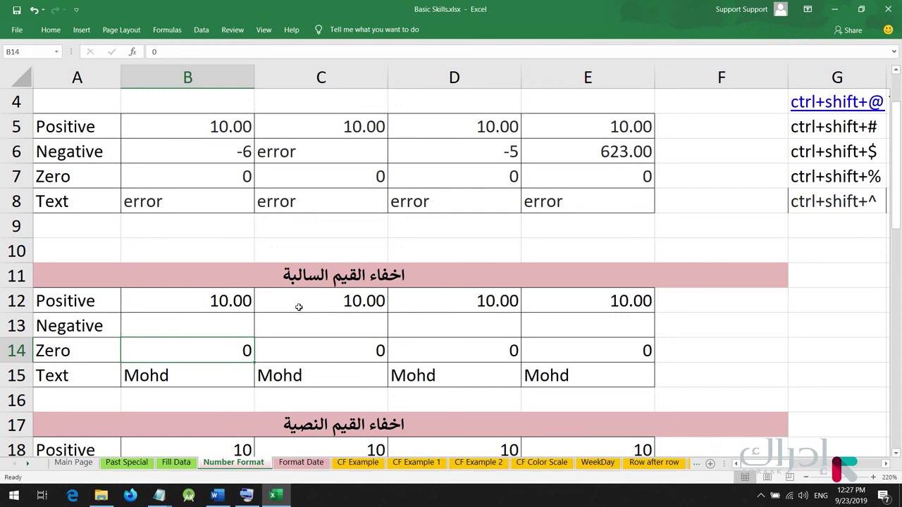
{"action": "key", "text": "Up"}
{"action": "key", "text": "Up"}
{"action": "key", "text": "Left"}
{"action": "scroll", "coordinate": [211, 310], "scroll_direction": "down", "scroll_amount": 1}
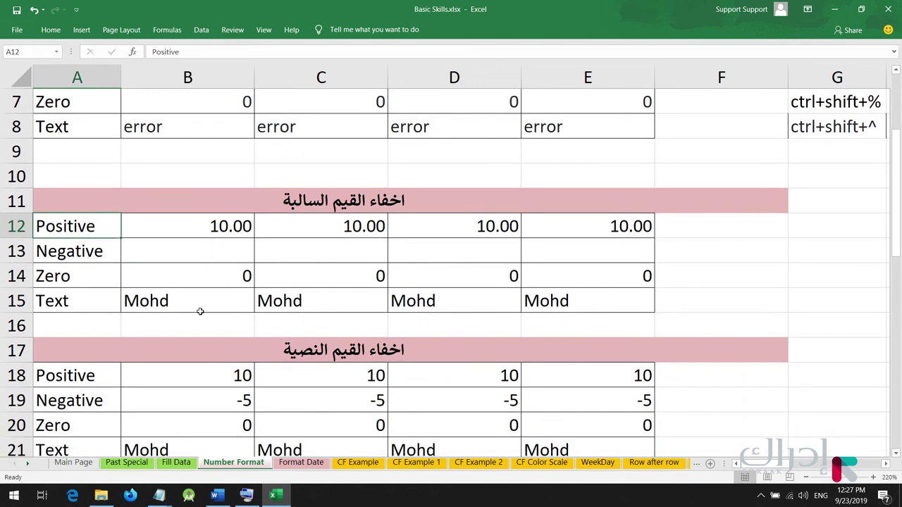